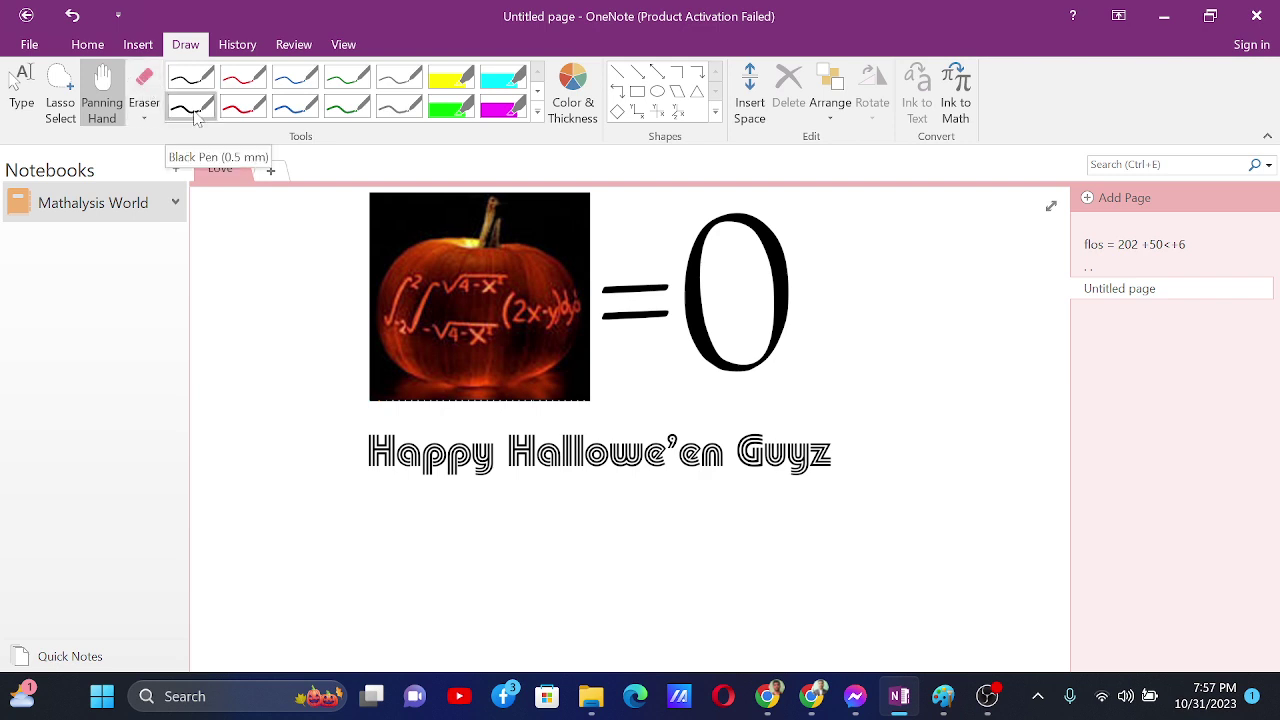
Step: Select the Black Pen (0.5 mm) from the Draw tab's pen gallery, replacing Panning Hand
click(194, 110)
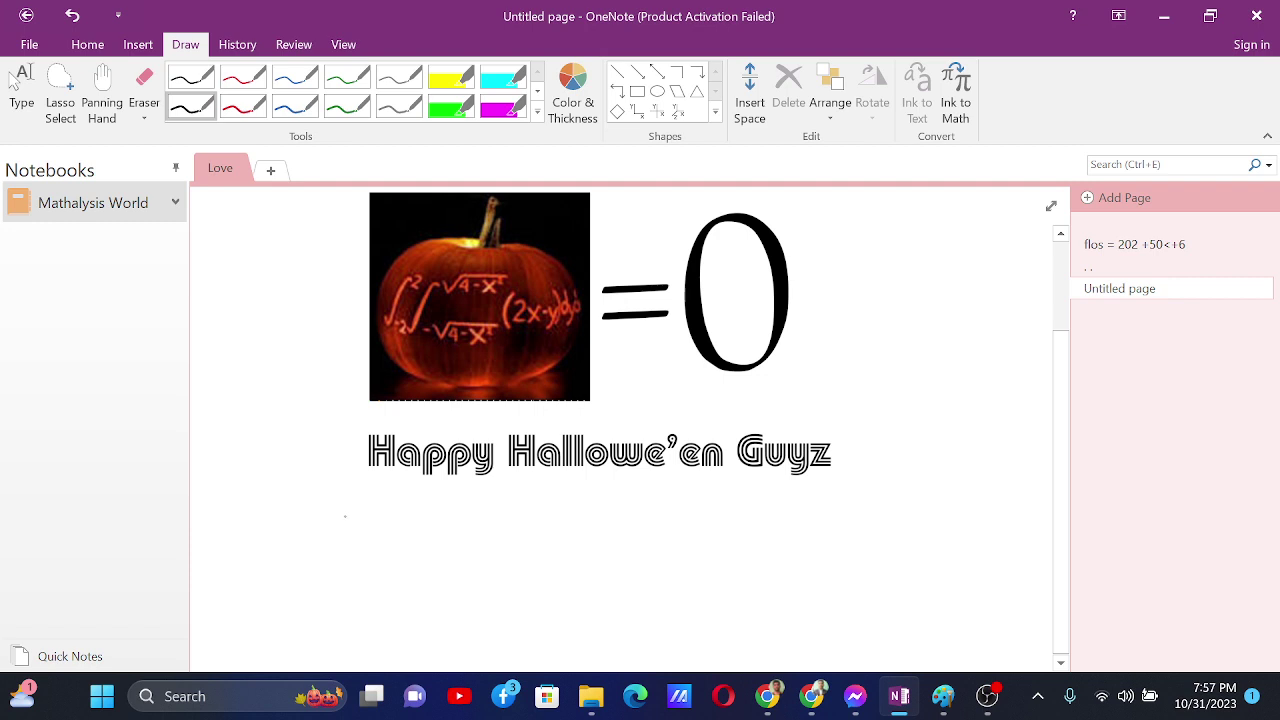
Step: Handwrite ∫₋₂² ∫ from −√(4−x²) to √(4−x²) of (2x−y) dy dx below the heading
mouse_move(346, 494)
mouse_down()
mouse_move(343, 568)
mouse_move(316, 578)
mouse_move(332, 600)
mouse_move(343, 588)
mouse_move(349, 619)
mouse_up()
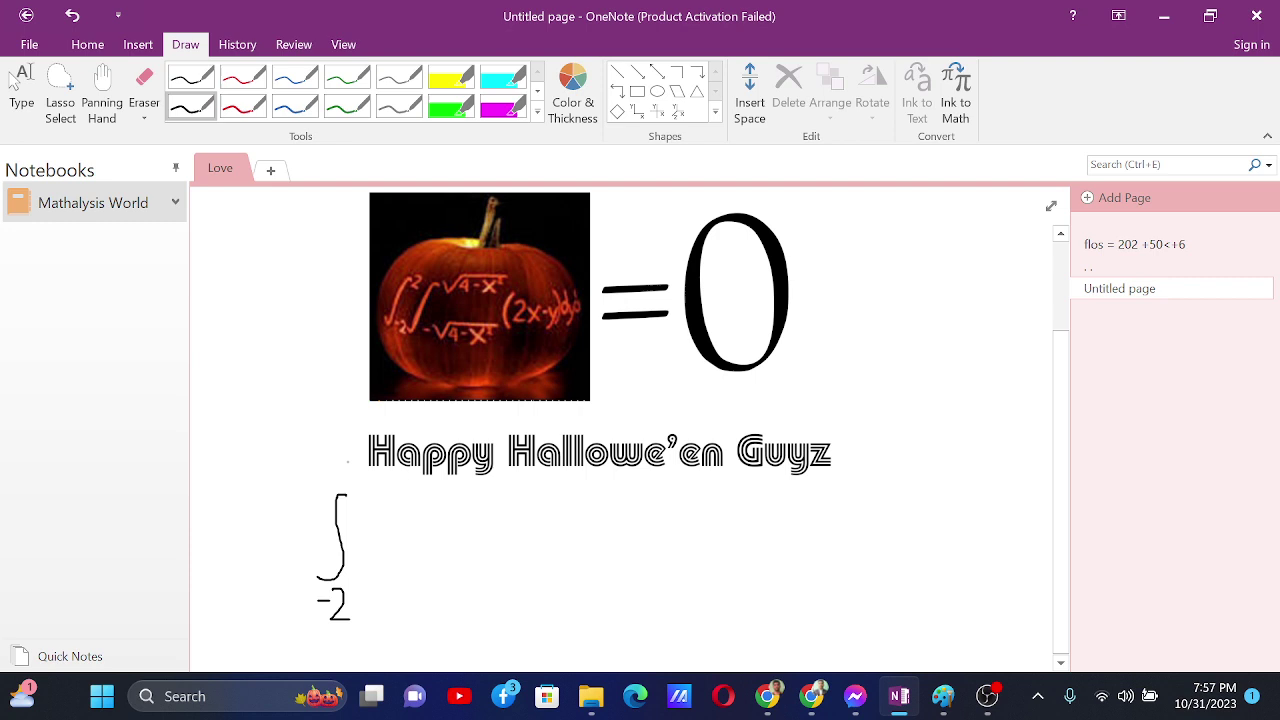
mouse_move(350, 484)
mouse_down()
mouse_move(351, 497)
mouse_move(371, 496)
mouse_move(400, 570)
mouse_move(379, 578)
mouse_move(410, 622)
mouse_move(484, 594)
mouse_move(446, 613)
mouse_up()
mouse_move(443, 603)
mouse_down()
mouse_move(444, 621)
mouse_move(463, 628)
mouse_move(497, 613)
mouse_up()
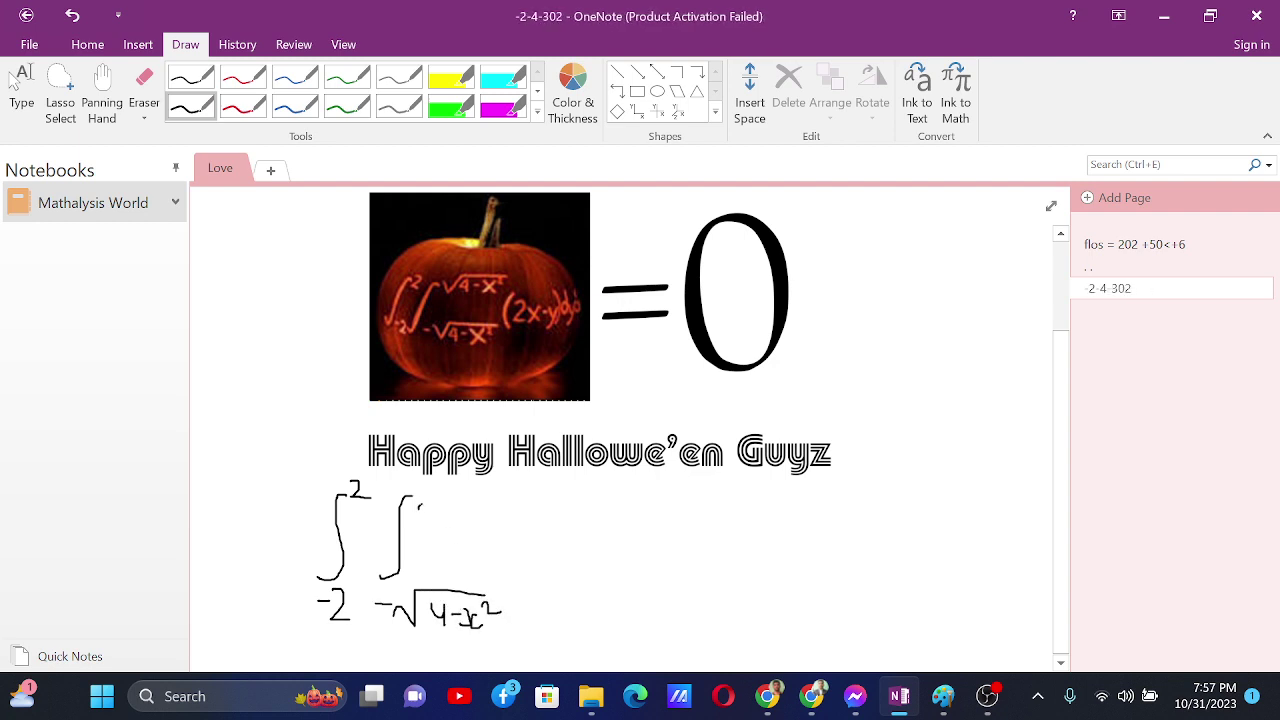
mouse_move(419, 497)
mouse_down()
mouse_move(484, 484)
mouse_move(446, 497)
mouse_move(444, 513)
mouse_move(500, 503)
mouse_move(494, 553)
mouse_move(572, 536)
mouse_move(584, 546)
mouse_move(568, 560)
mouse_up()
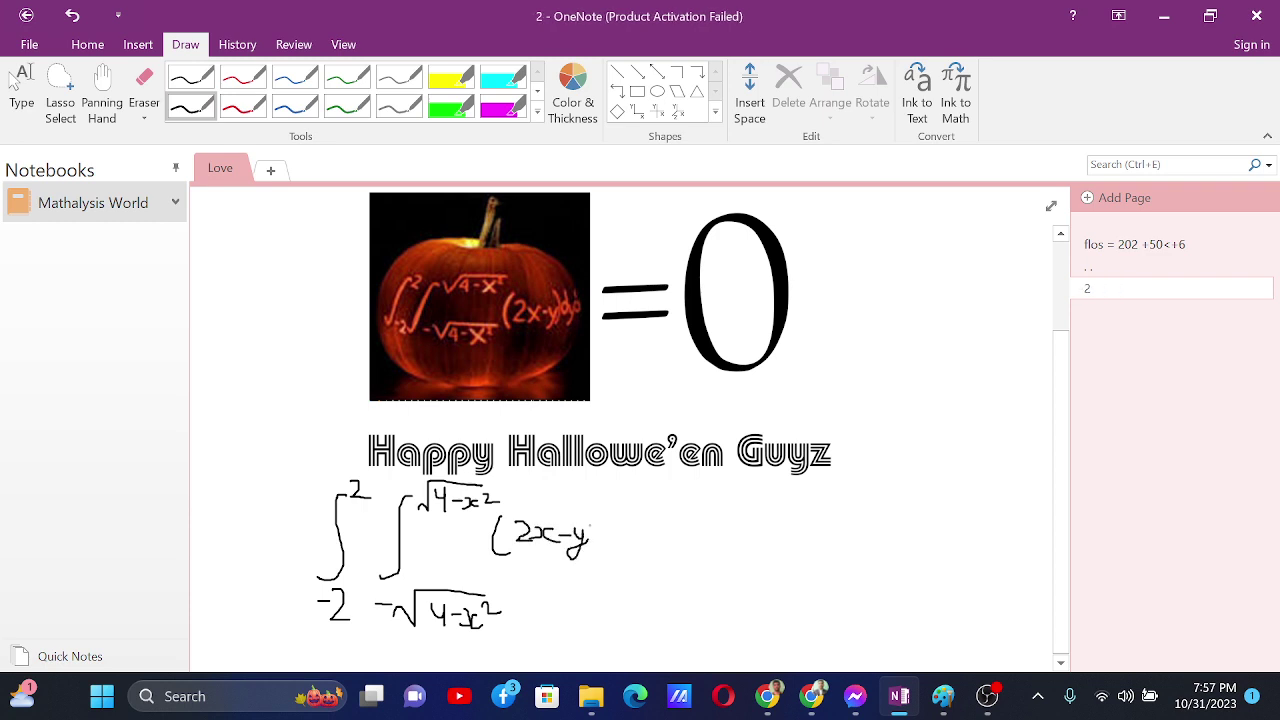
drag(590, 518, 588, 558)
mouse_move(646, 522)
mouse_down()
mouse_move(638, 542)
mouse_move(668, 538)
mouse_move(654, 570)
mouse_move(688, 532)
mouse_move(737, 542)
mouse_up()
mouse_move(737, 501)
mouse_down()
mouse_move(744, 545)
mouse_move(778, 536)
mouse_up()
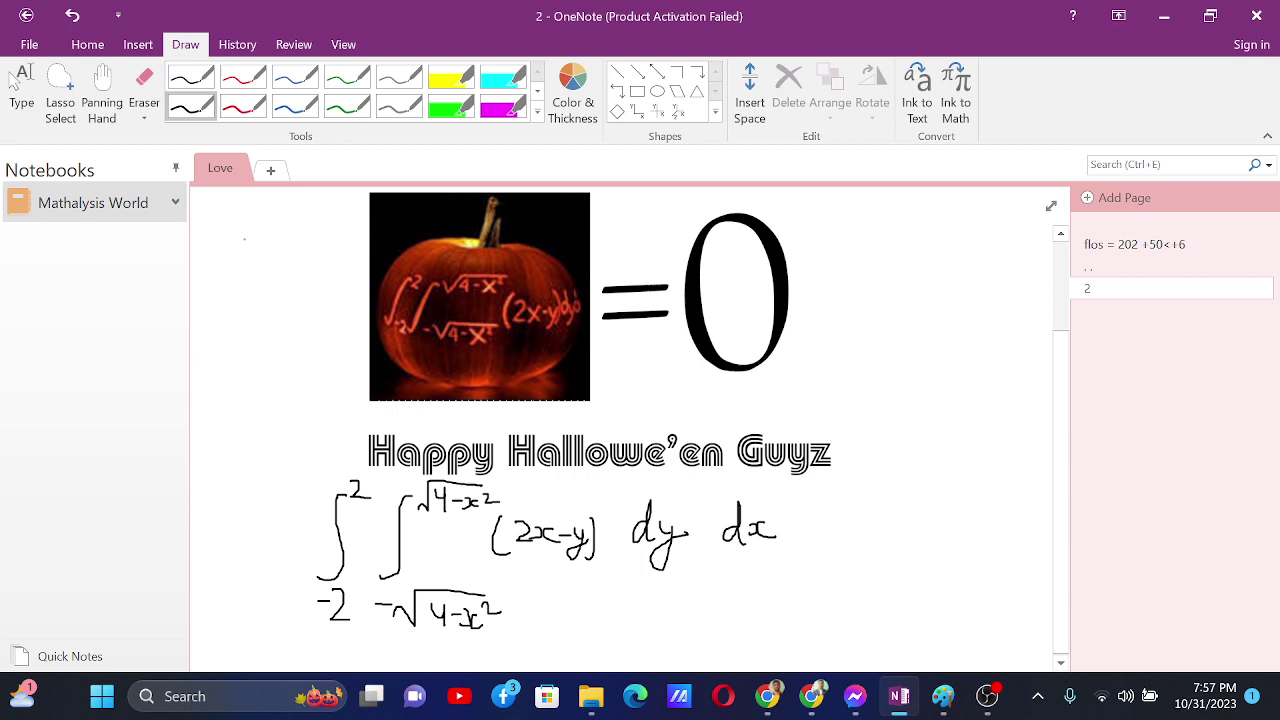
click(102, 95)
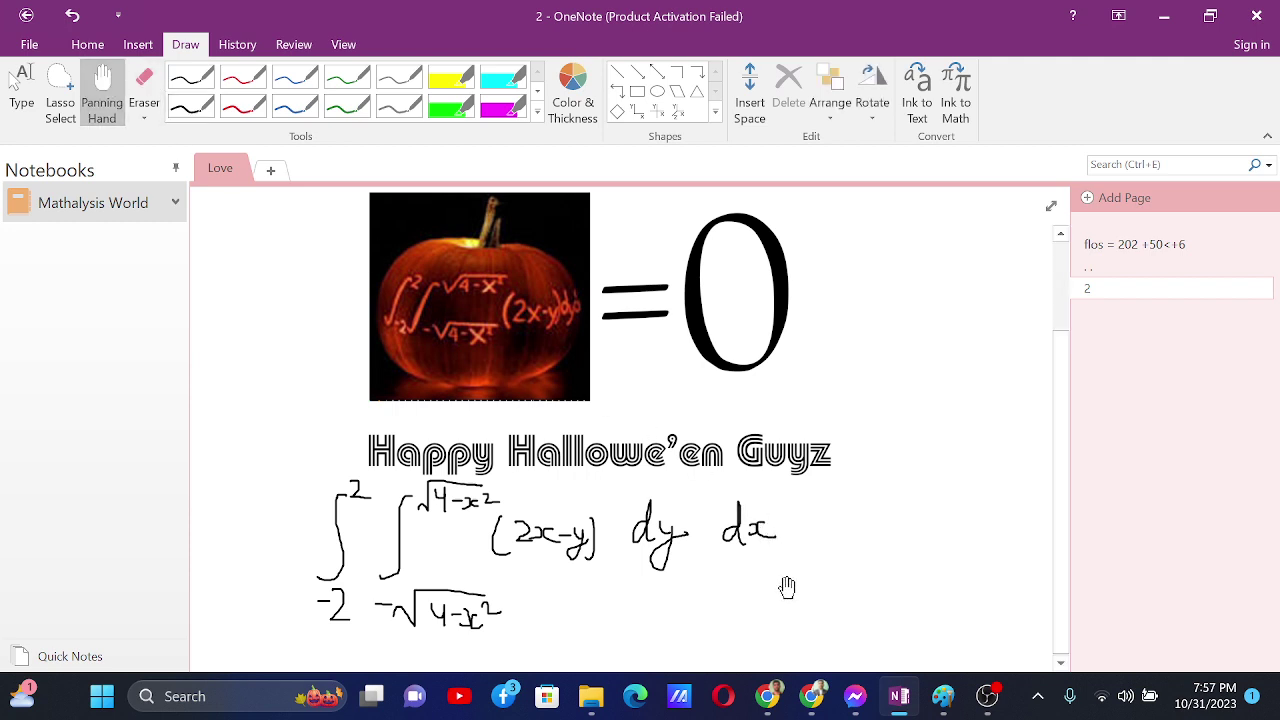
Step: On a new line, ink = ∫₋₂² (2xy − y²/2) in black pen
drag(787, 587, 809, 329)
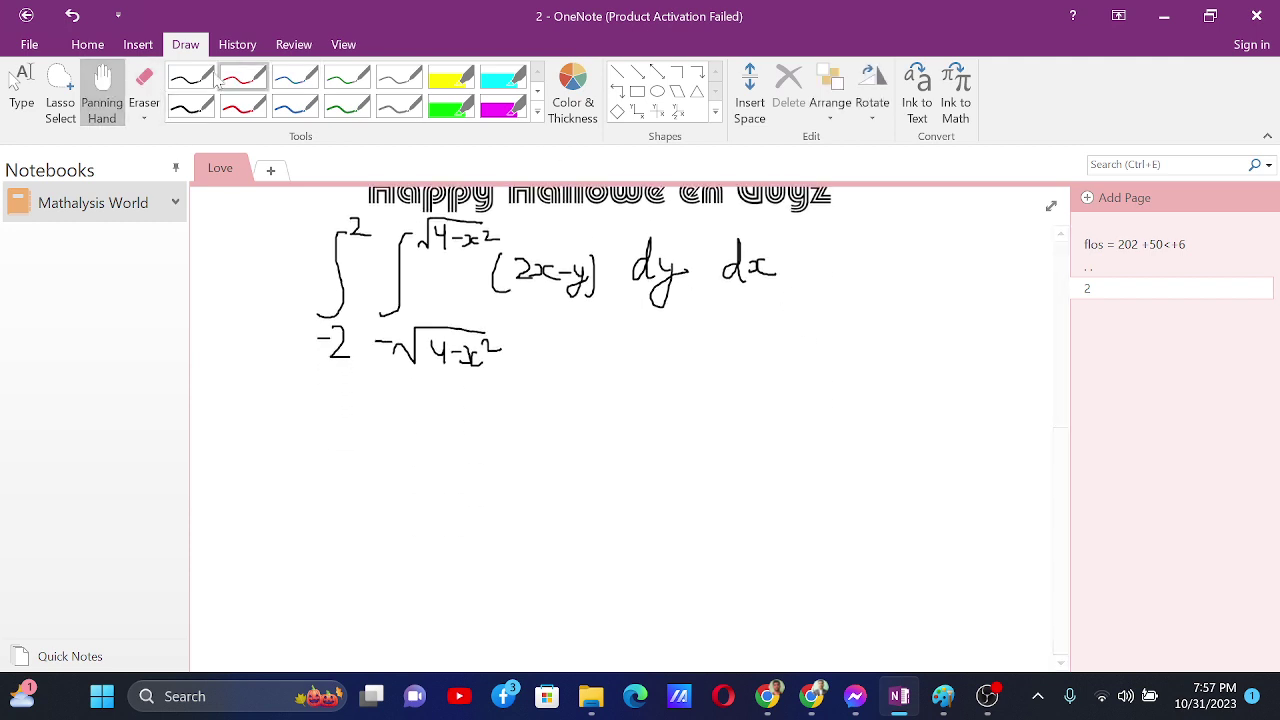
click(195, 107)
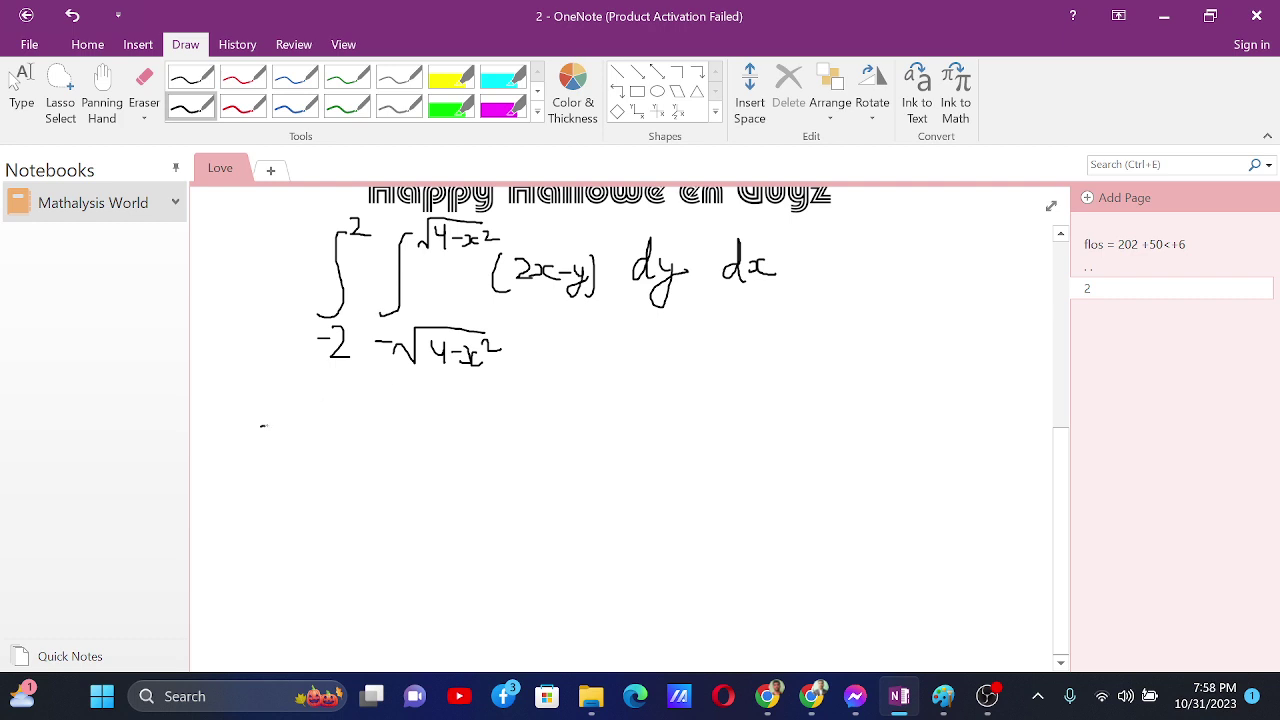
drag(260, 426, 284, 425)
mouse_move(266, 433)
mouse_down()
mouse_move(318, 452)
mouse_move(300, 500)
mouse_move(310, 518)
mouse_move(340, 511)
mouse_up()
drag(341, 391, 359, 403)
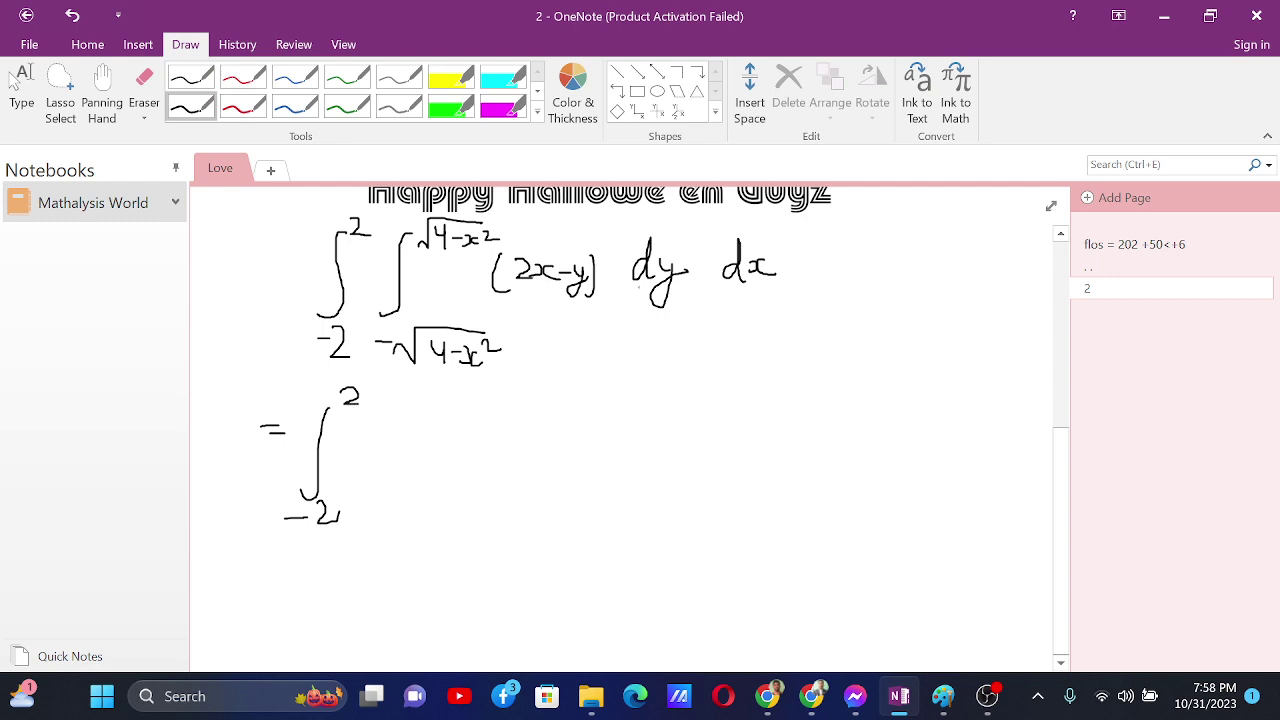
mouse_move(456, 428)
mouse_down()
mouse_move(440, 465)
mouse_move(523, 456)
mouse_move(528, 480)
mouse_move(532, 462)
mouse_up()
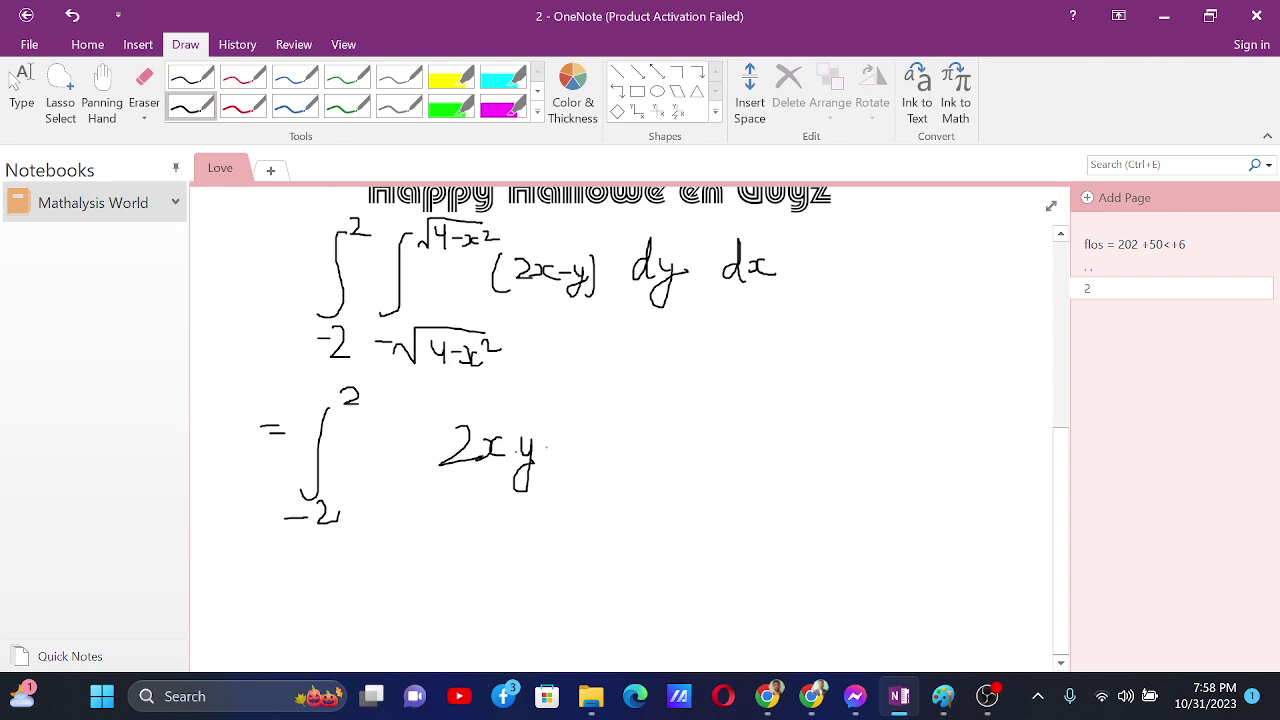
mouse_move(547, 448)
mouse_down()
mouse_move(594, 445)
mouse_move(578, 476)
mouse_up()
drag(599, 420, 612, 490)
Step: Add the evaluation bar with limits ±√(4−x²), bracket the expression, and write dx
mouse_move(640, 412)
mouse_down()
mouse_move(644, 514)
mouse_move(620, 538)
mouse_move(645, 566)
mouse_move(708, 520)
mouse_move(662, 560)
mouse_move(682, 548)
mouse_move(696, 562)
mouse_move(718, 541)
mouse_up()
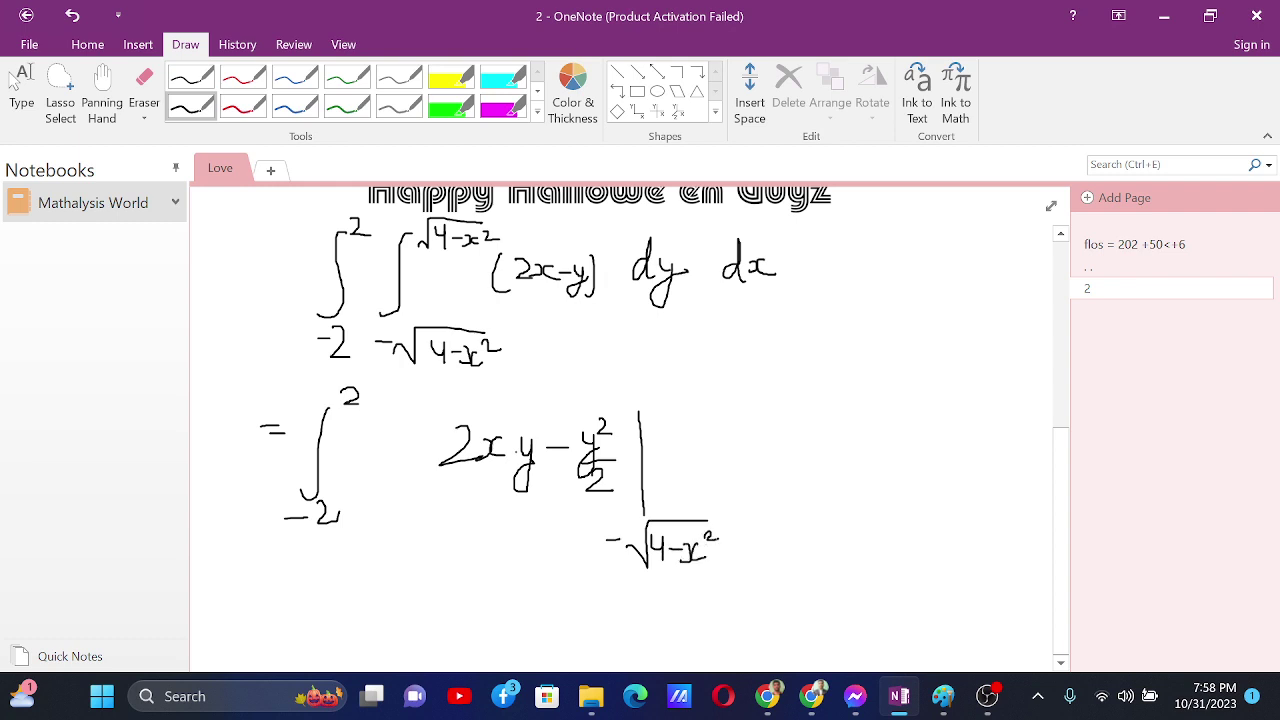
mouse_move(637, 398)
mouse_down()
mouse_move(650, 410)
mouse_move(732, 372)
mouse_move(681, 395)
mouse_up()
mouse_move(678, 384)
mouse_down()
mouse_move(679, 406)
mouse_move(728, 391)
mouse_move(733, 572)
mouse_up()
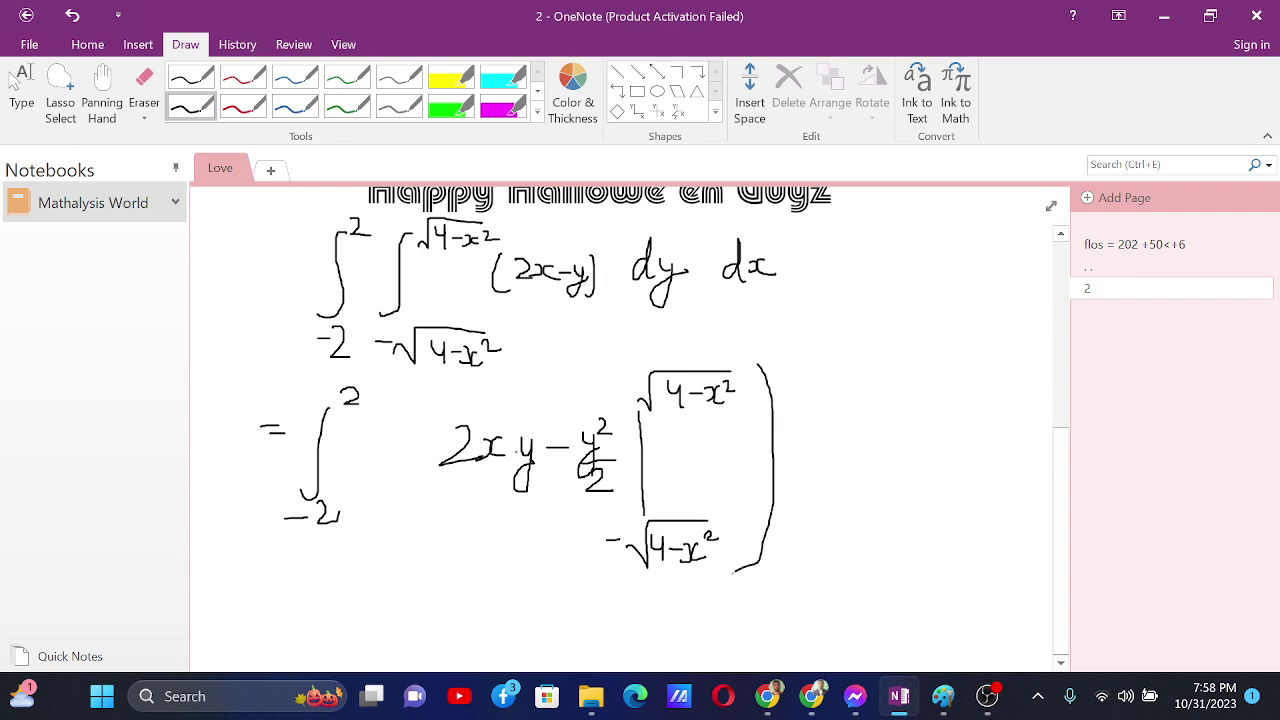
mouse_move(432, 391)
mouse_down()
mouse_move(438, 532)
mouse_move(467, 550)
mouse_up()
mouse_move(860, 446)
mouse_down()
mouse_move(868, 414)
mouse_move(880, 470)
mouse_move(910, 436)
mouse_move(938, 456)
mouse_up()
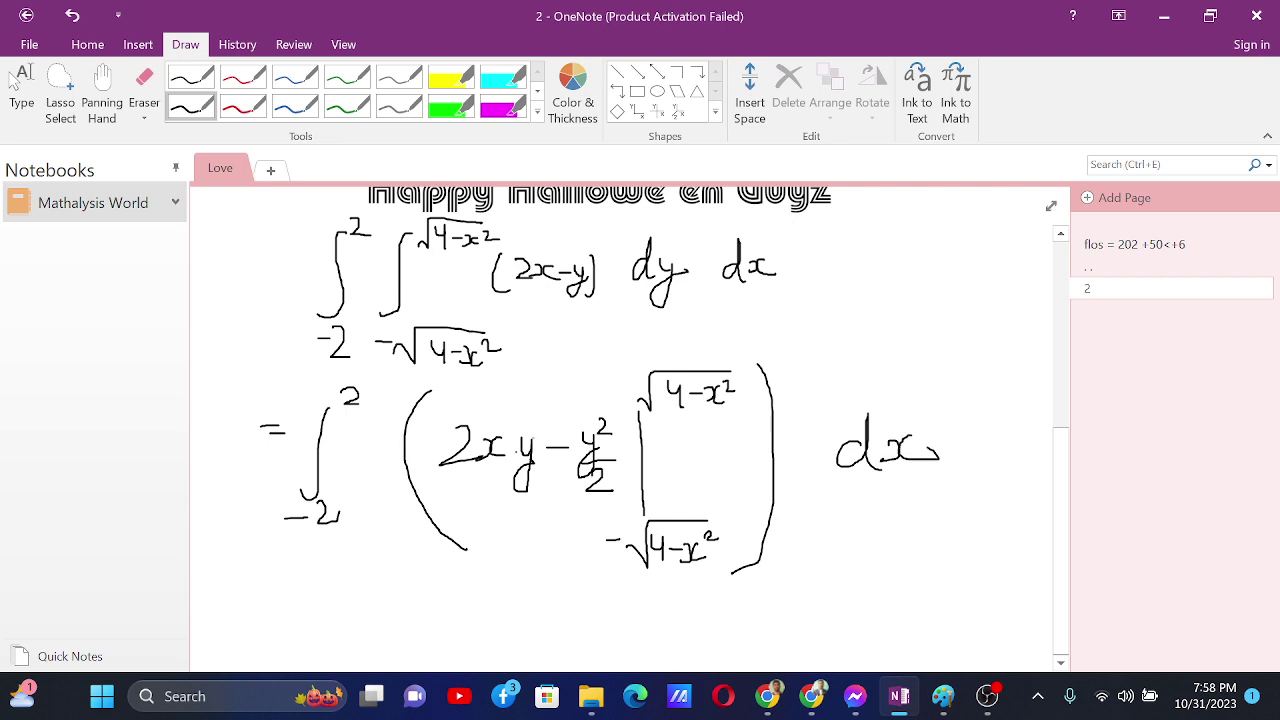
Step: Pan down and begin a third line with = ∫ from −2 to 2
click(102, 95)
drag(806, 570, 814, 434)
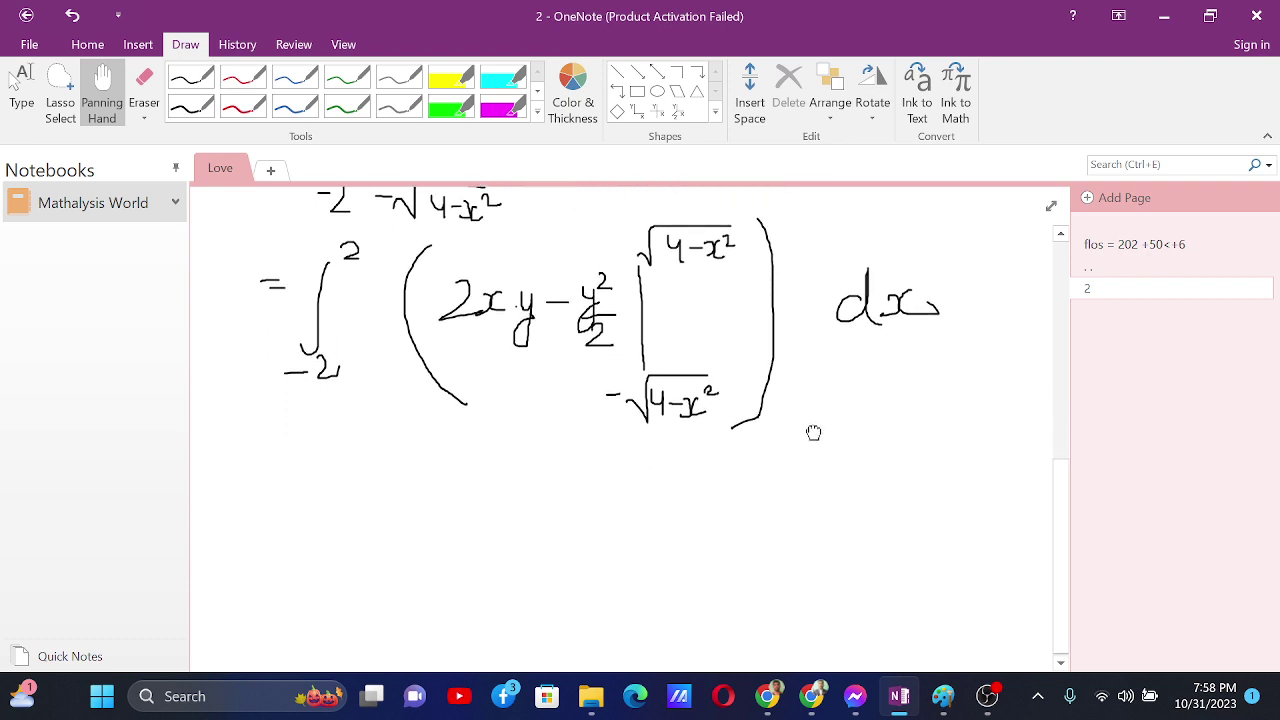
click(191, 106)
drag(270, 502, 300, 512)
mouse_move(339, 470)
mouse_down()
mouse_move(304, 556)
mouse_move(304, 585)
mouse_move(318, 585)
mouse_up()
drag(325, 571, 345, 591)
drag(344, 443, 376, 460)
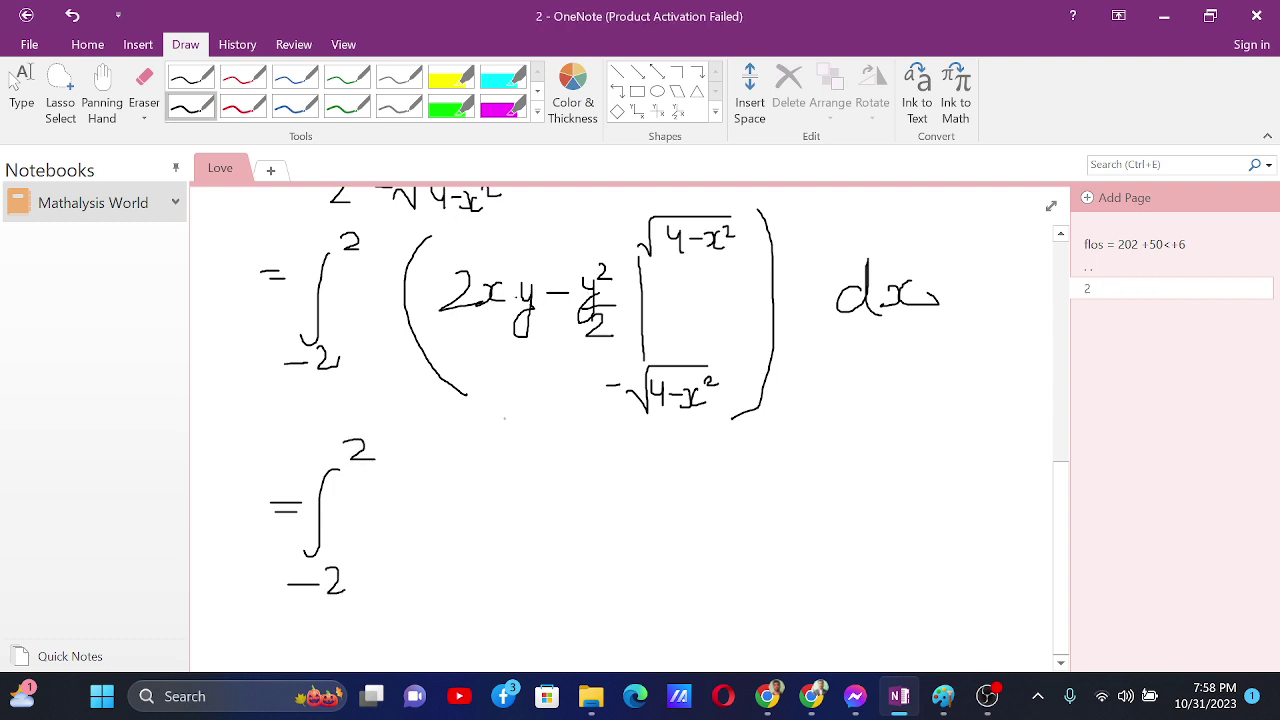
Step: Ink 2x√(4−x²) − (4−x²)/2 after the third integral sign
mouse_move(409, 486)
mouse_down()
mouse_move(406, 520)
mouse_move(478, 519)
mouse_move(550, 481)
mouse_move(508, 508)
mouse_up()
mouse_move(506, 500)
mouse_down()
mouse_move(508, 526)
mouse_move(576, 504)
mouse_move(656, 508)
mouse_move(656, 528)
mouse_move(704, 494)
mouse_move(714, 506)
mouse_up()
drag(710, 481, 713, 527)
mouse_move(632, 534)
mouse_down()
mouse_move(718, 534)
mouse_move(669, 566)
mouse_move(693, 566)
mouse_up()
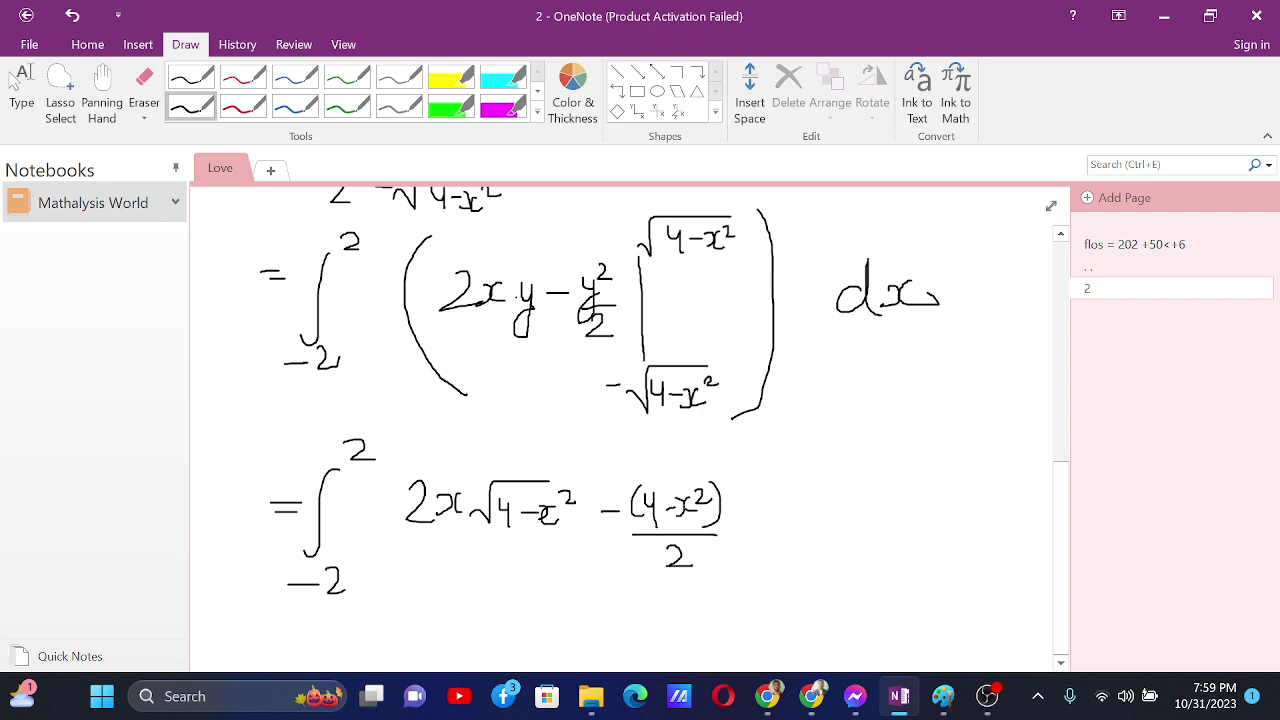
Step: Continue the line with + 2x√(4−x²) + (4−x²)/2
mouse_move(748, 504)
mouse_down()
mouse_move(747, 526)
mouse_move(760, 513)
mouse_move(795, 525)
mouse_move(820, 498)
mouse_move(891, 484)
mouse_move(844, 523)
mouse_move(894, 504)
mouse_up()
drag(890, 506, 905, 504)
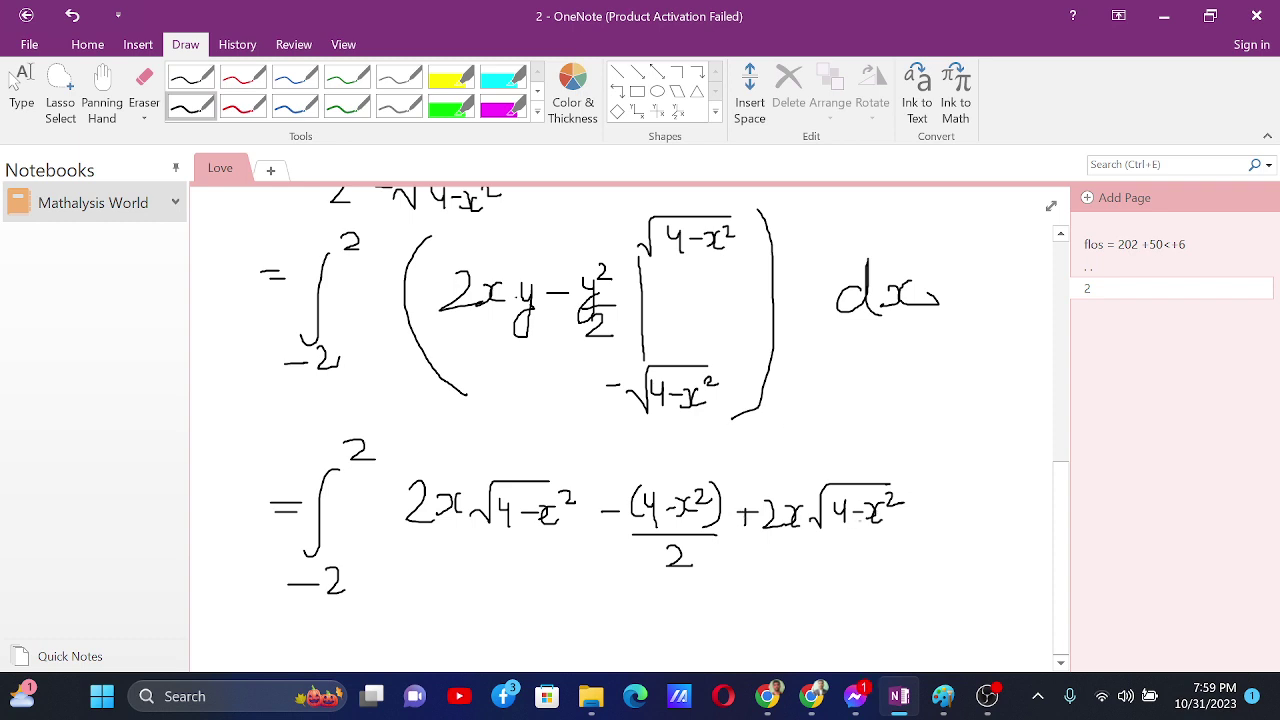
mouse_move(916, 500)
mouse_down()
mouse_move(916, 538)
mouse_move(940, 519)
mouse_up()
mouse_move(959, 483)
mouse_down()
mouse_move(976, 498)
mouse_move(976, 528)
mouse_move(1004, 506)
mouse_move(1002, 526)
mouse_move(1015, 506)
mouse_move(1017, 520)
mouse_move(1043, 492)
mouse_up()
mouse_move(962, 536)
mouse_down()
mouse_move(1030, 532)
mouse_move(994, 552)
mouse_move(1020, 578)
mouse_up()
click(102, 95)
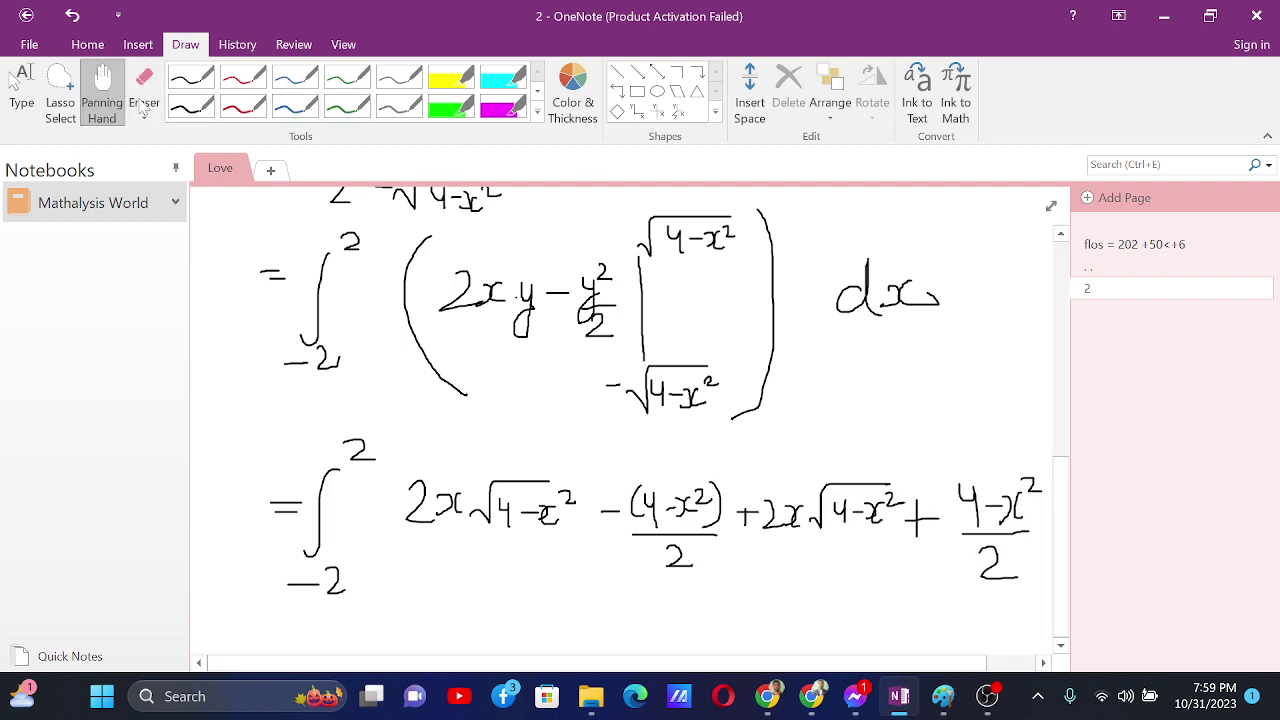
Step: Bracket the expanded integrand, add dx, and cross out the cancelling (4−x²)/2 terms
drag(866, 583, 725, 570)
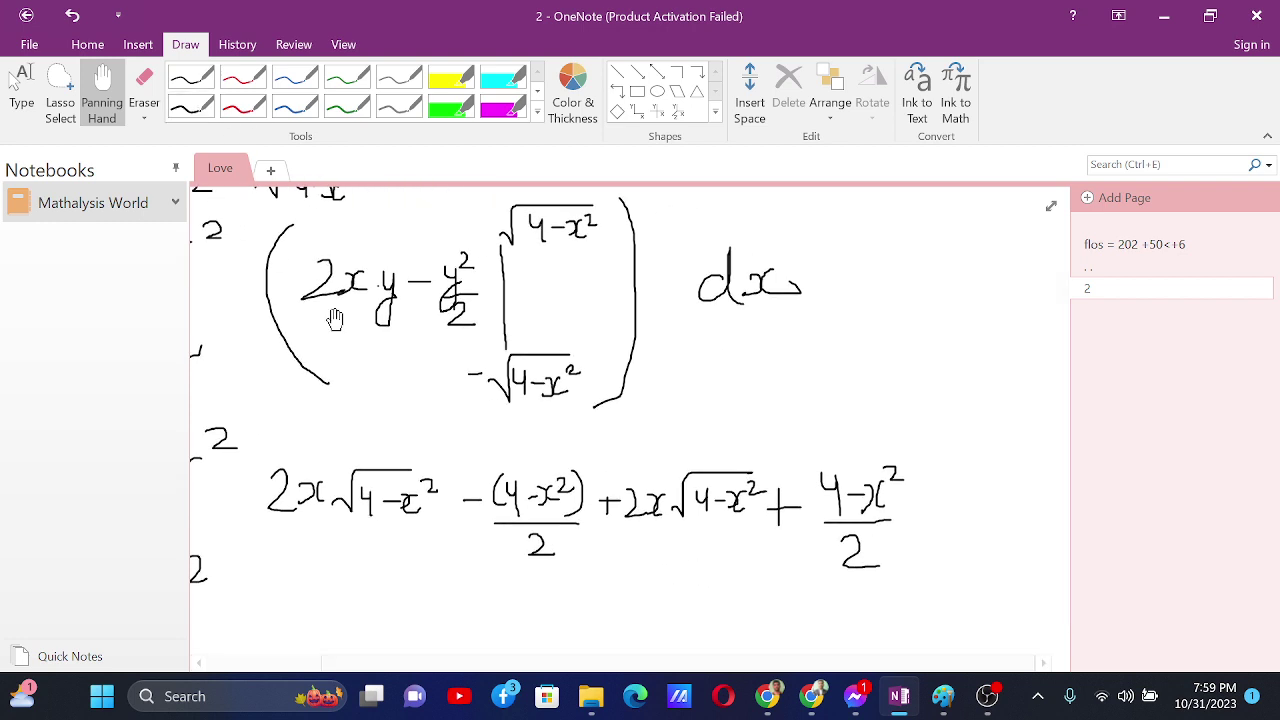
drag(411, 458, 469, 432)
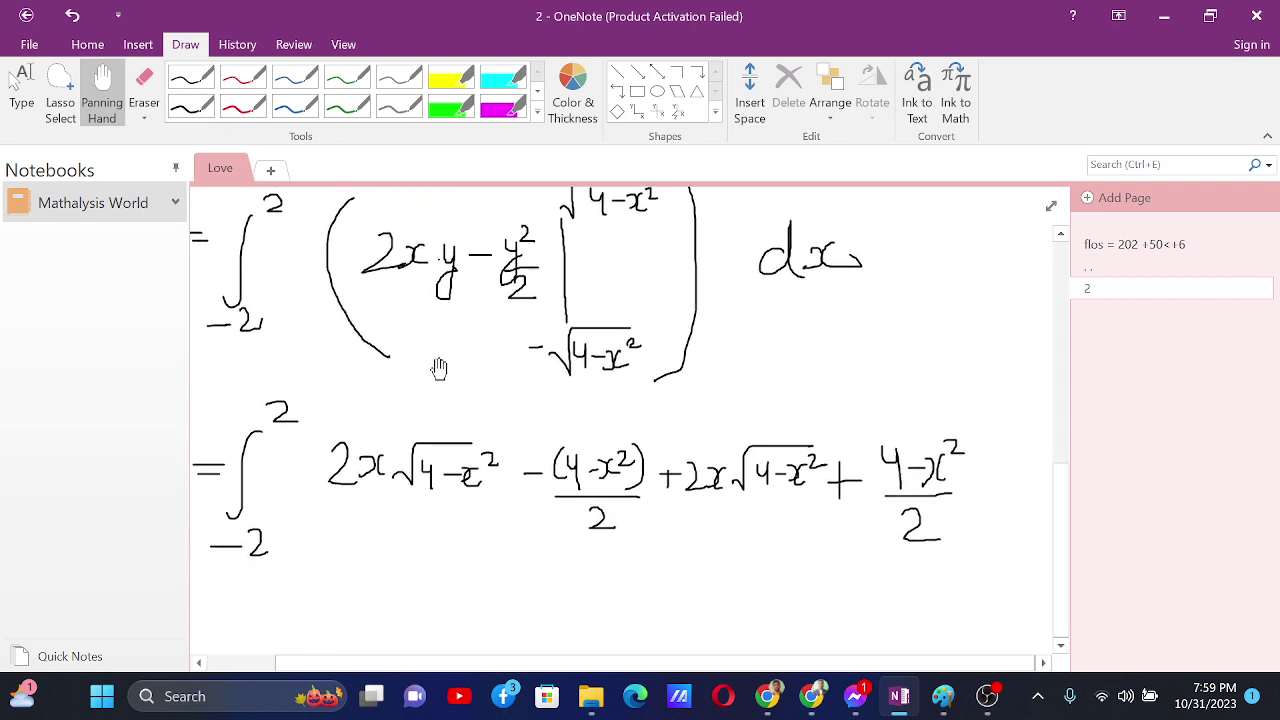
click(191, 103)
mouse_move(321, 429)
mouse_down()
mouse_move(336, 505)
mouse_move(364, 535)
mouse_up()
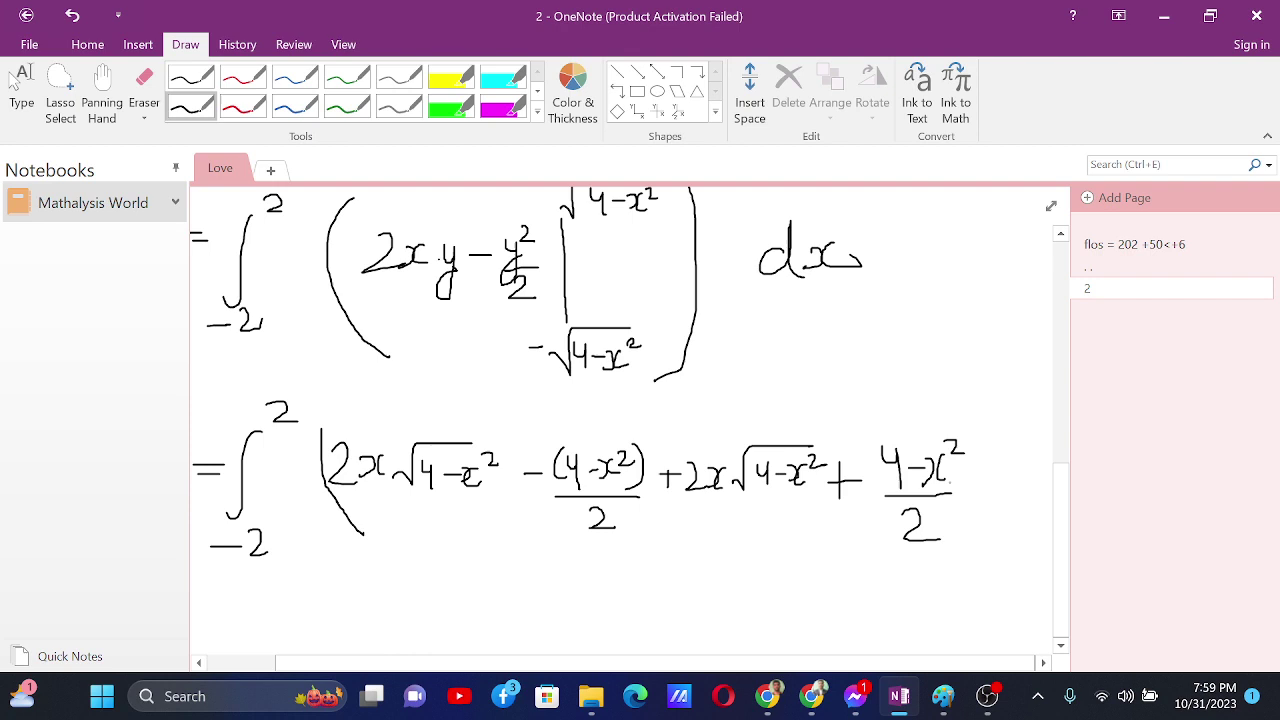
mouse_move(961, 426)
mouse_down()
mouse_move(976, 500)
mouse_move(948, 568)
mouse_up()
mouse_move(1016, 458)
mouse_down()
mouse_move(1012, 494)
mouse_move(1044, 494)
mouse_up()
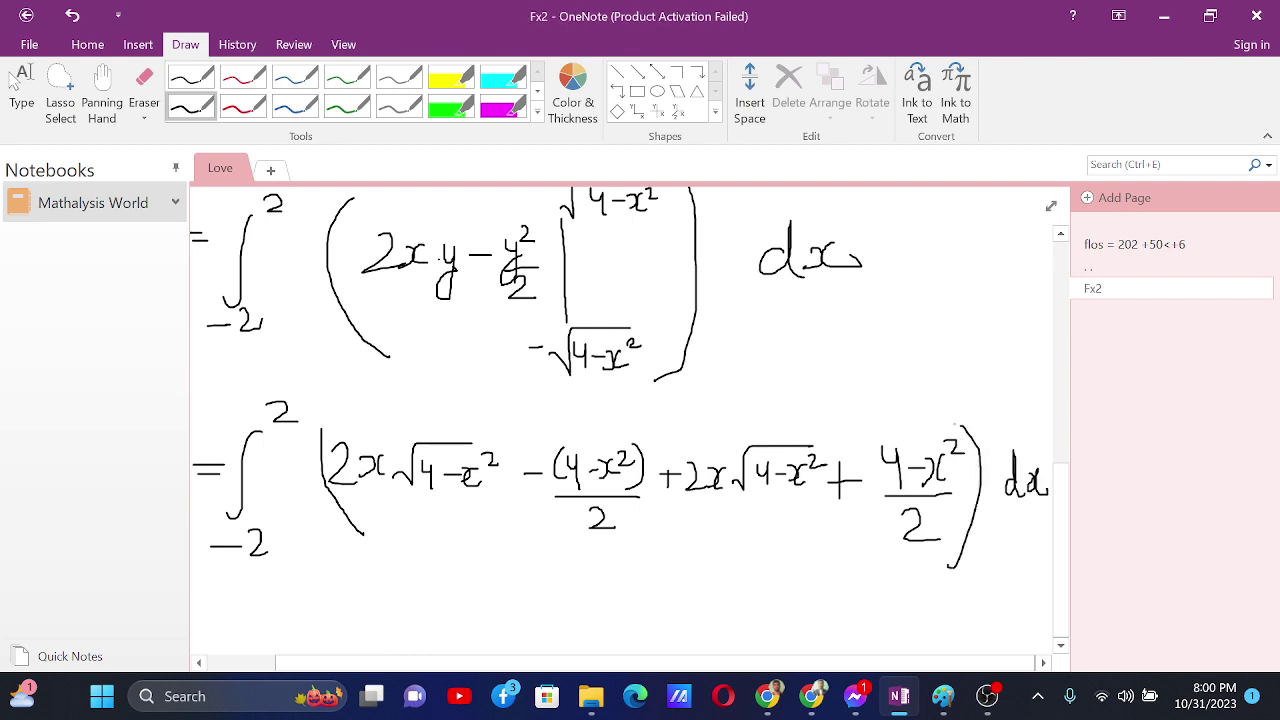
drag(956, 424, 832, 572)
drag(650, 432, 527, 543)
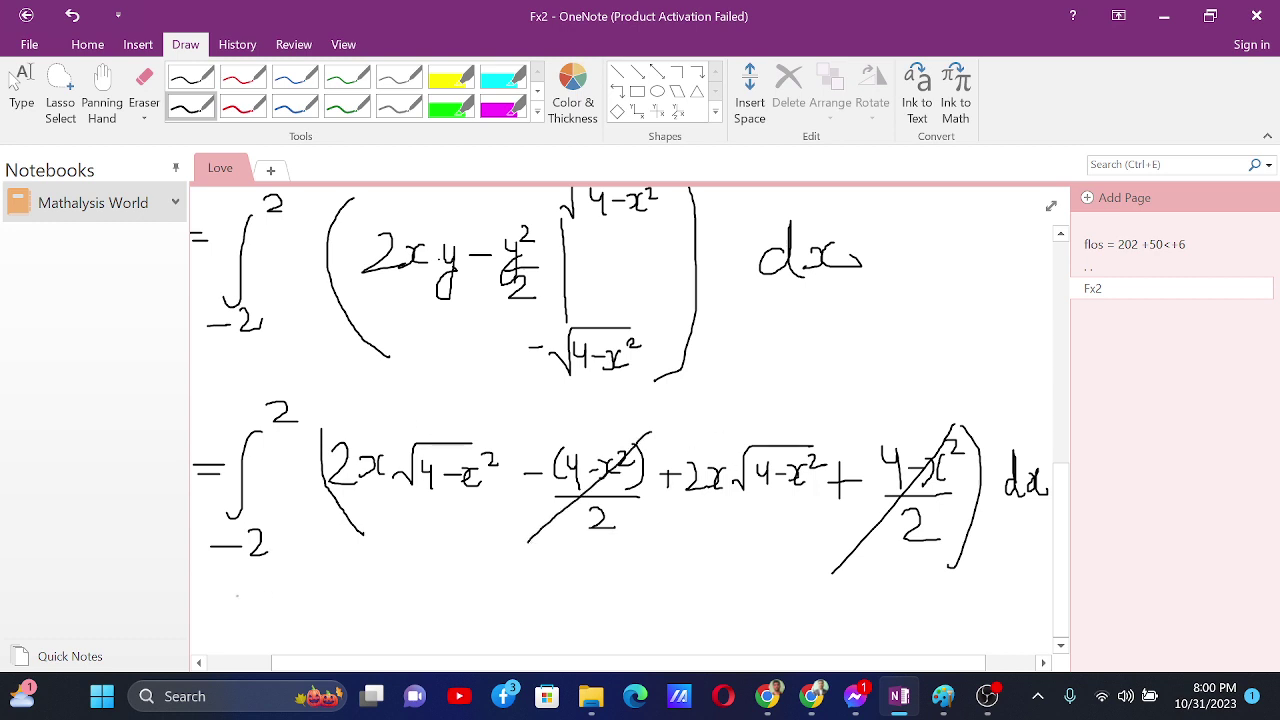
Step: Start the next line with = and an integral from −2 to 2
mouse_move(235, 604)
mouse_down()
mouse_move(260, 603)
mouse_move(299, 645)
mouse_move(321, 646)
mouse_up()
click(322, 560)
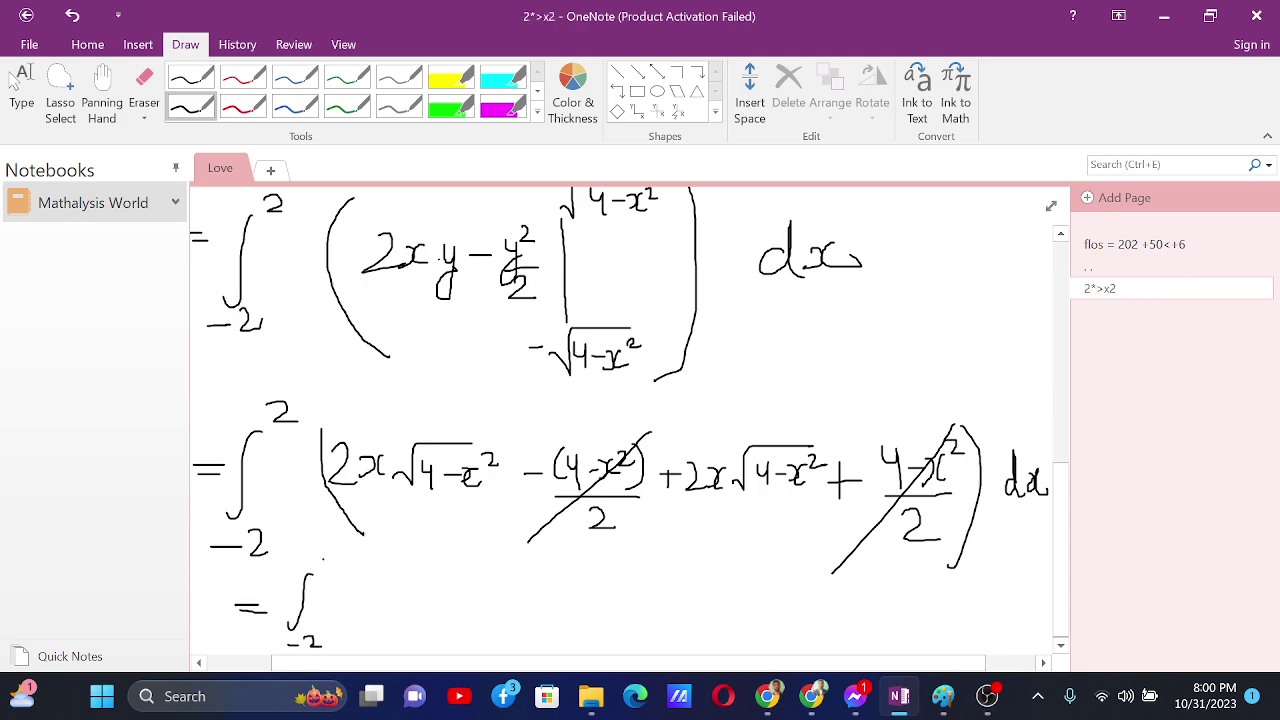
mouse_move(324, 561)
mouse_down()
mouse_move(354, 570)
mouse_move(379, 602)
mouse_move(376, 622)
mouse_move(402, 614)
mouse_up()
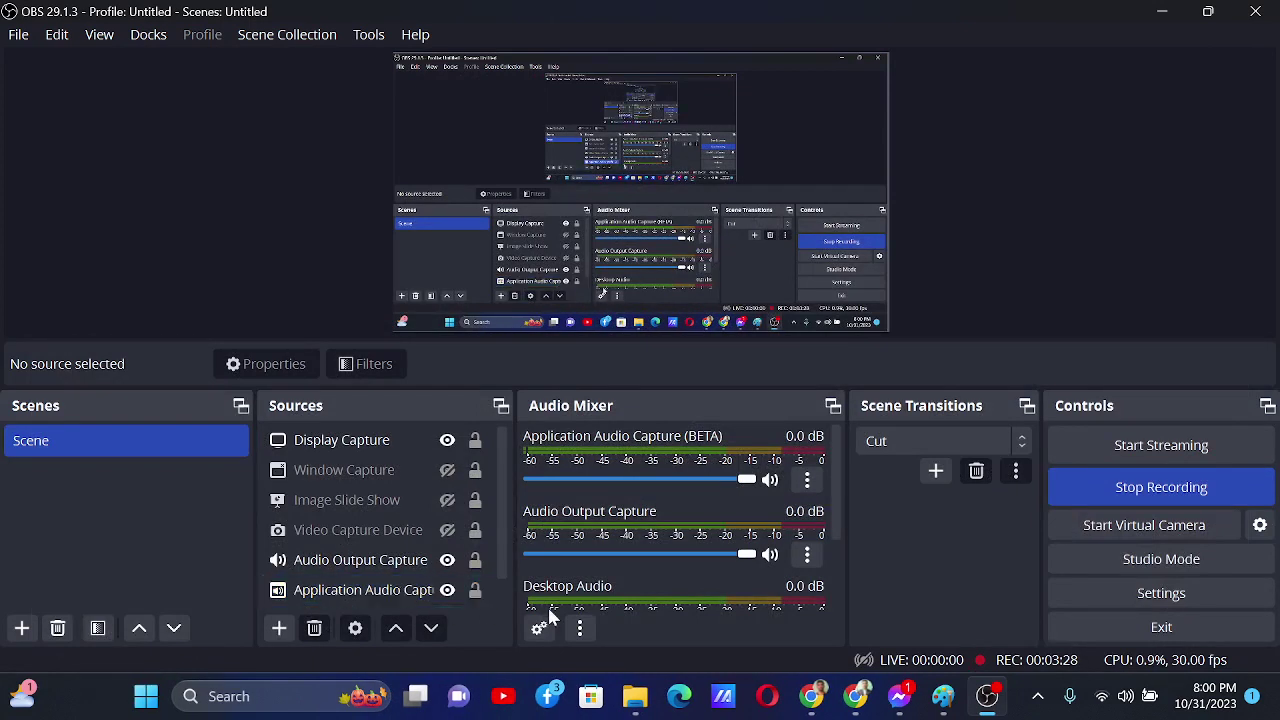
Step: Reopen OneNote 2016 from the Windows Search Recent list
click(269, 694)
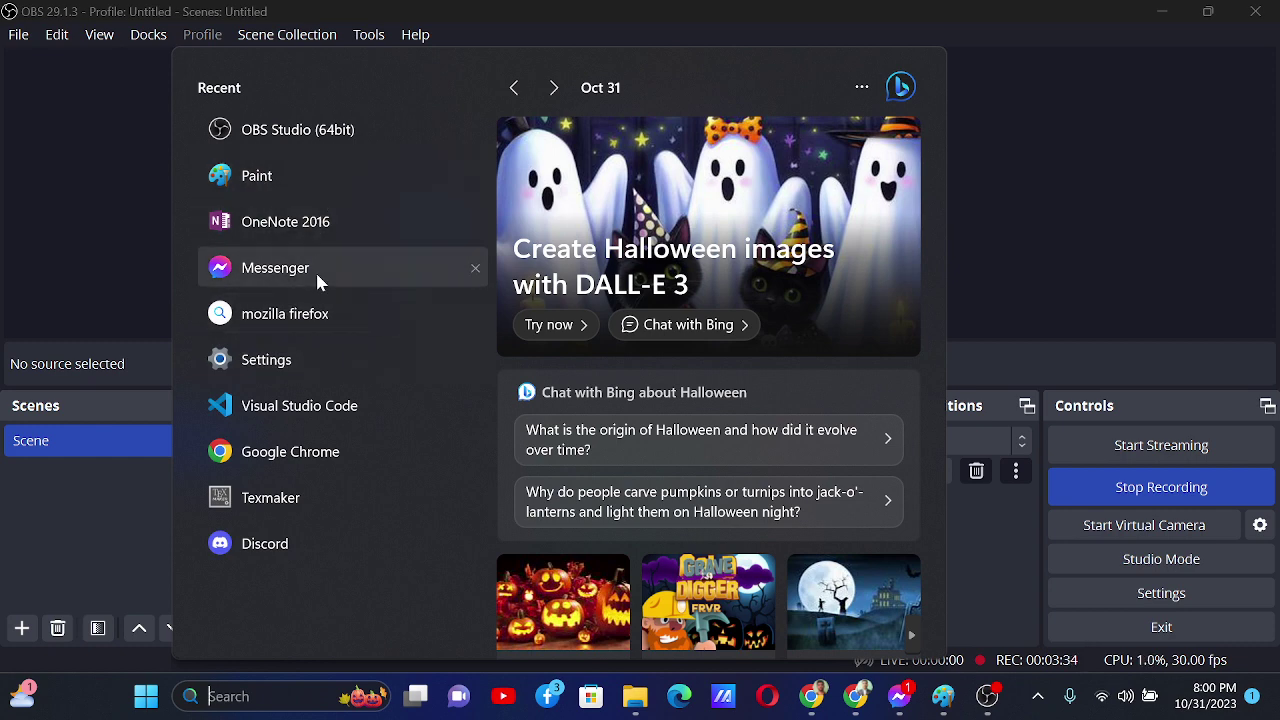
click(336, 216)
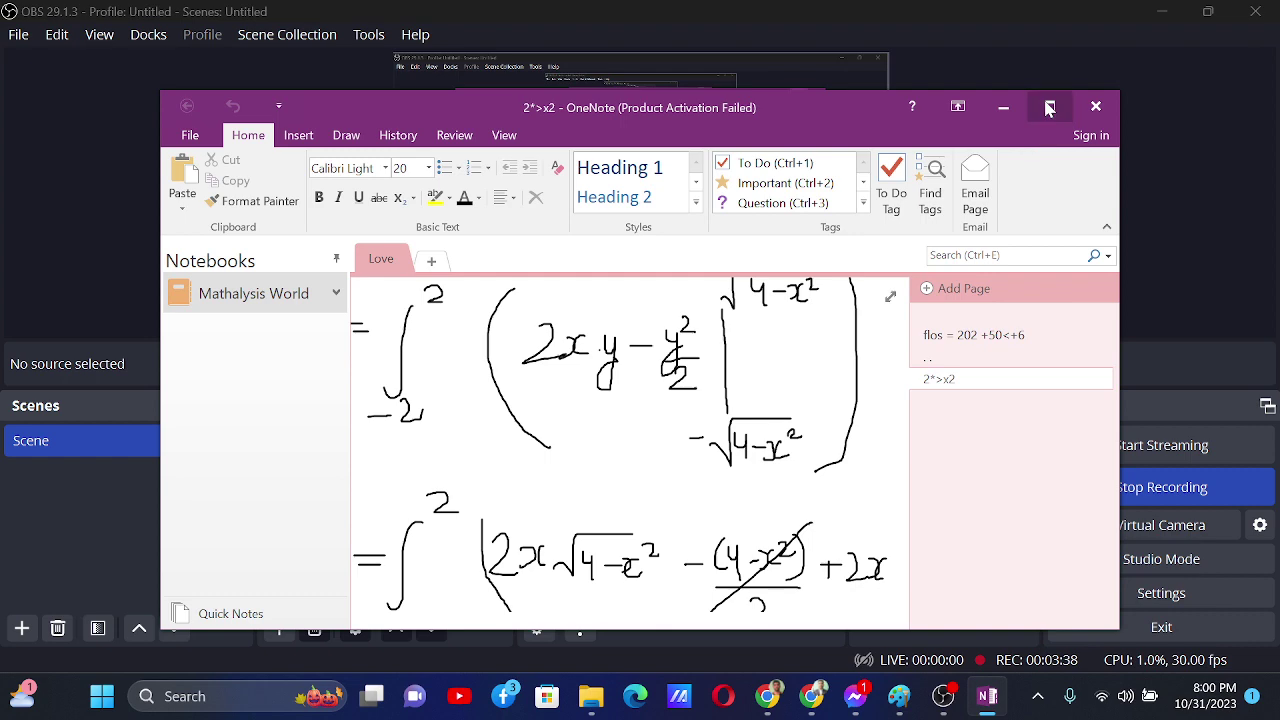
Step: Maximize OneNote, dismiss the activation warning, and restore the accidentally deleted f(x) page
click(1050, 98)
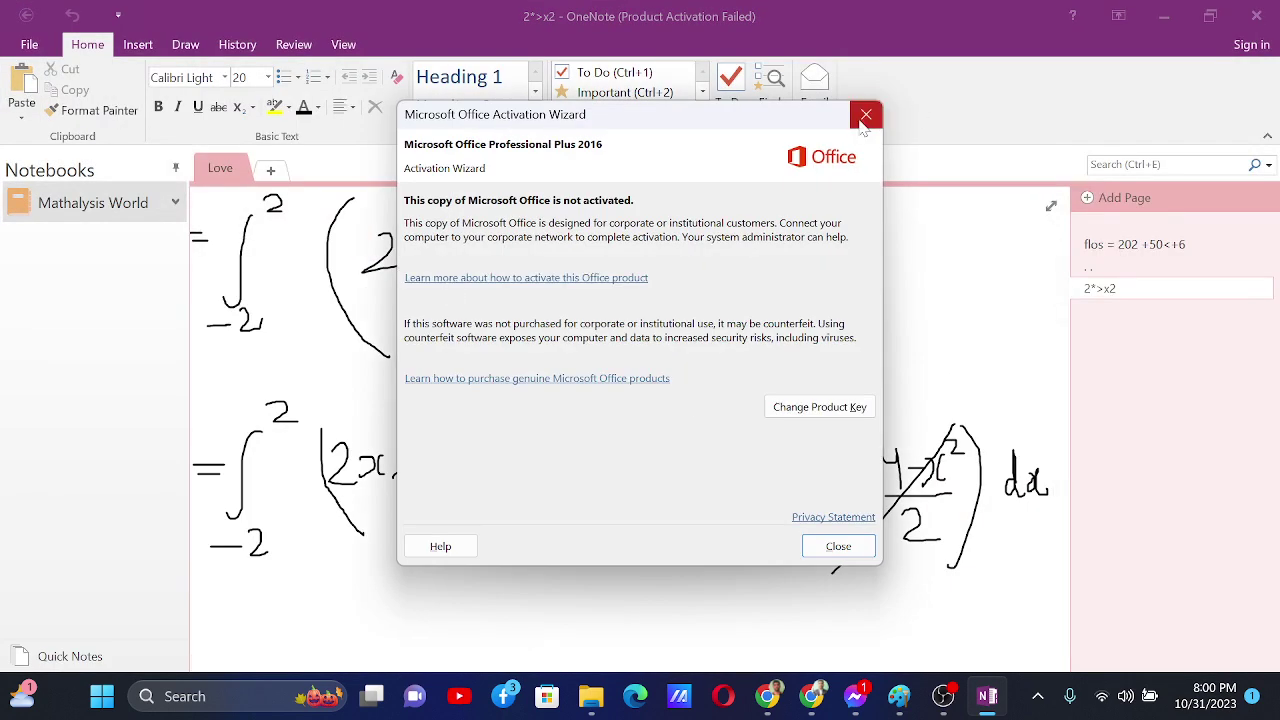
key(Escape)
right_click(1134, 246)
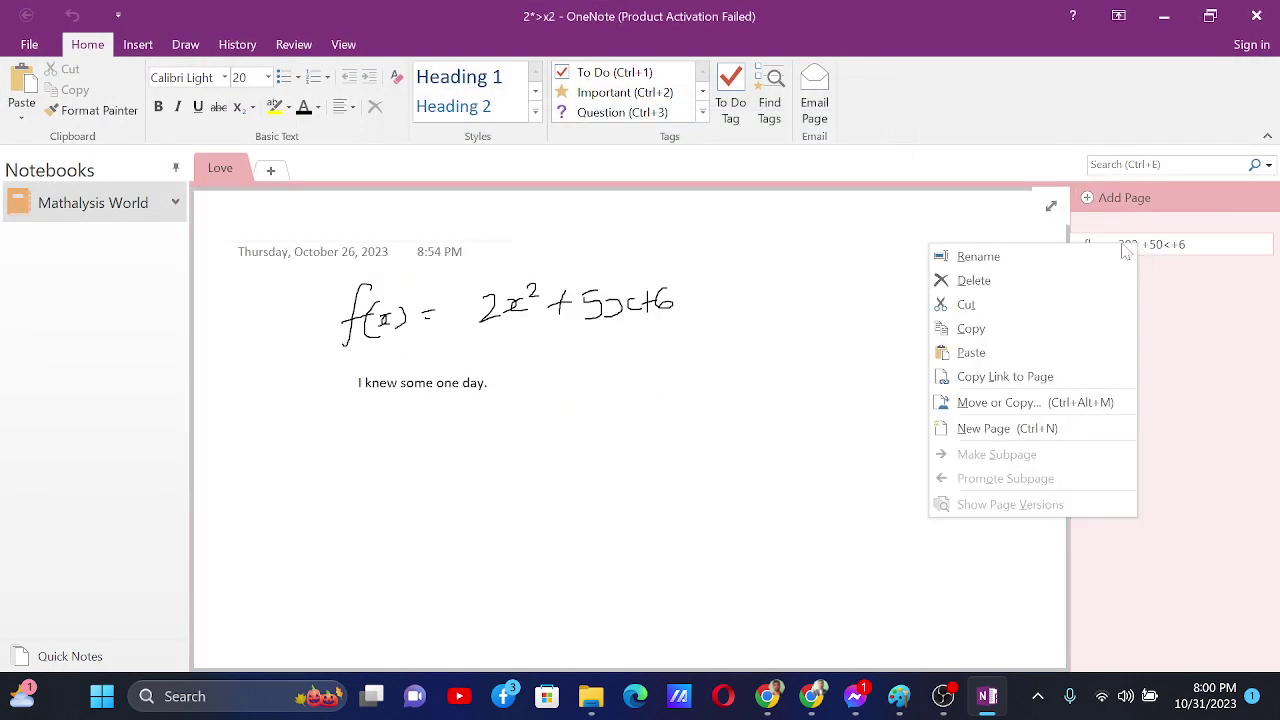
click(975, 281)
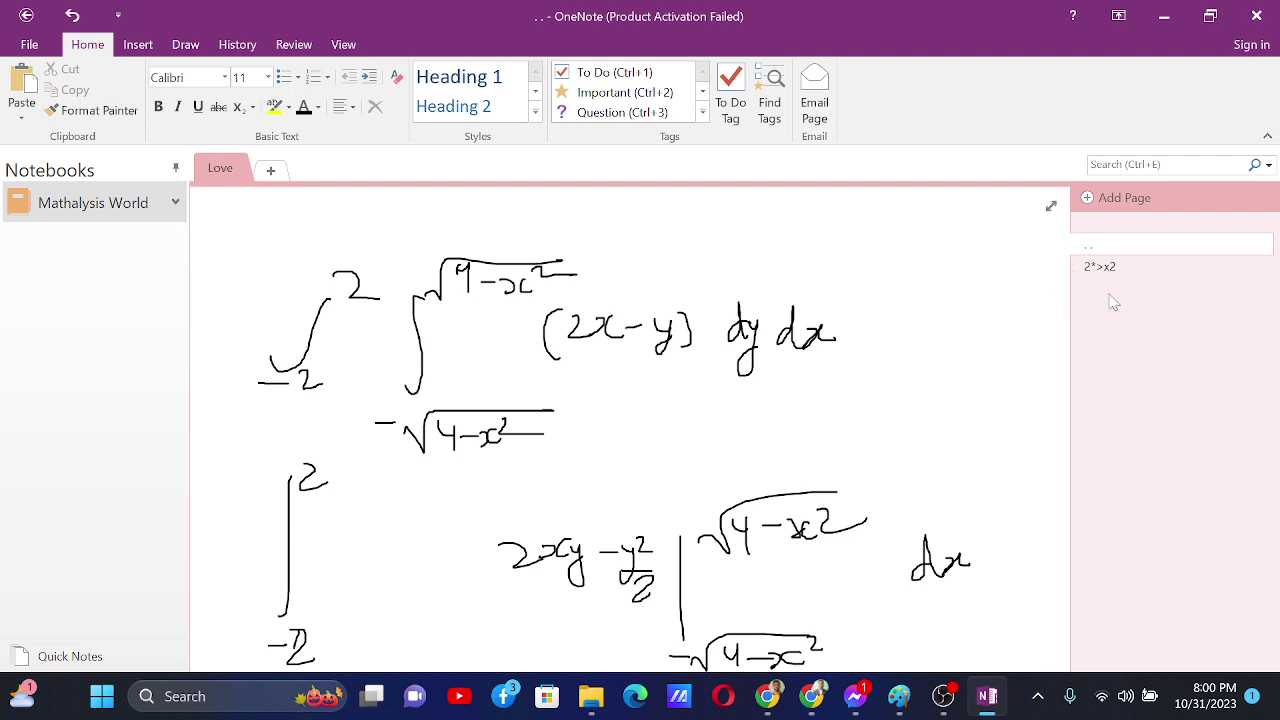
key(ctrl+z)
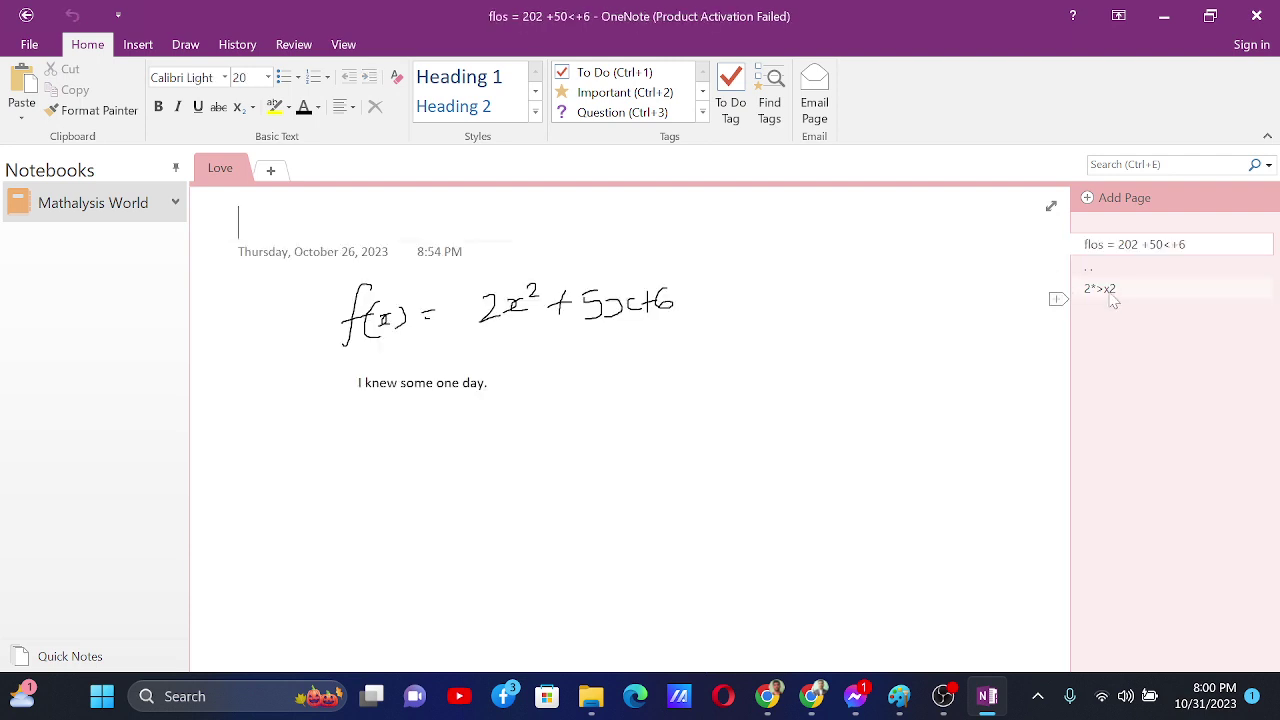
click(1114, 290)
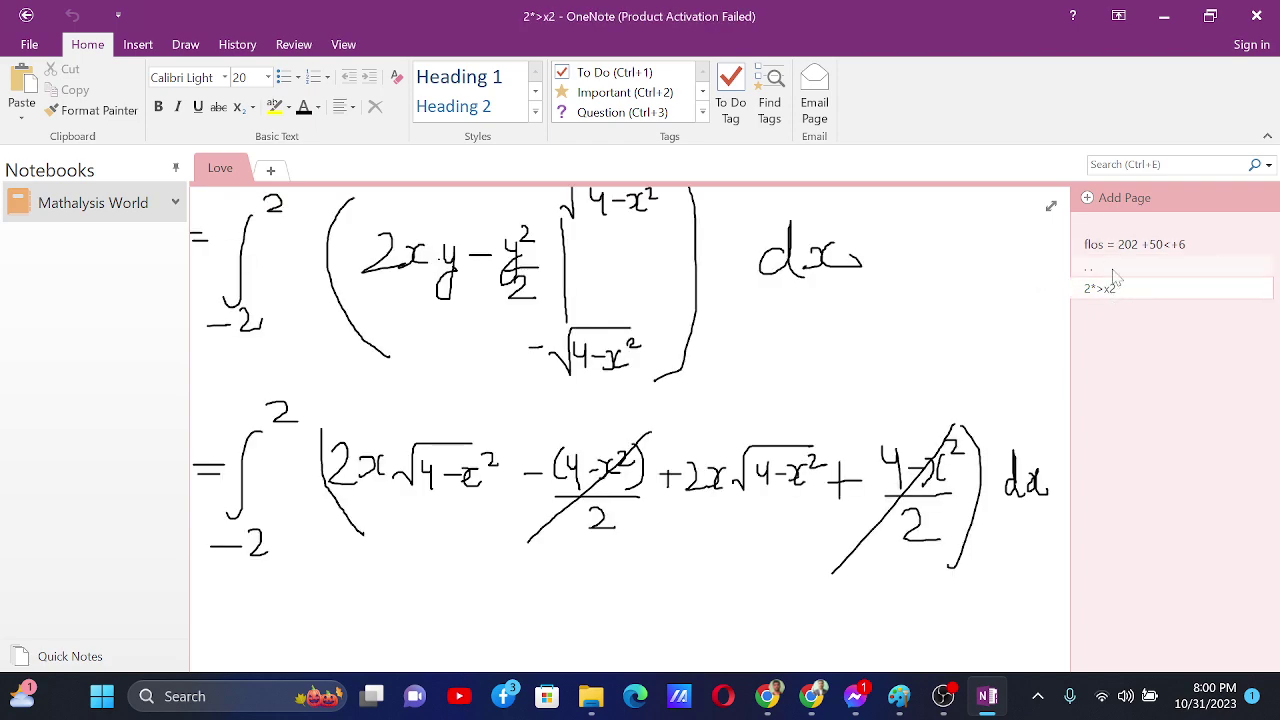
Step: Delete the blank dotted page and the f(x) page, leaving only 2*>x2
right_click(1114, 272)
click(948, 305)
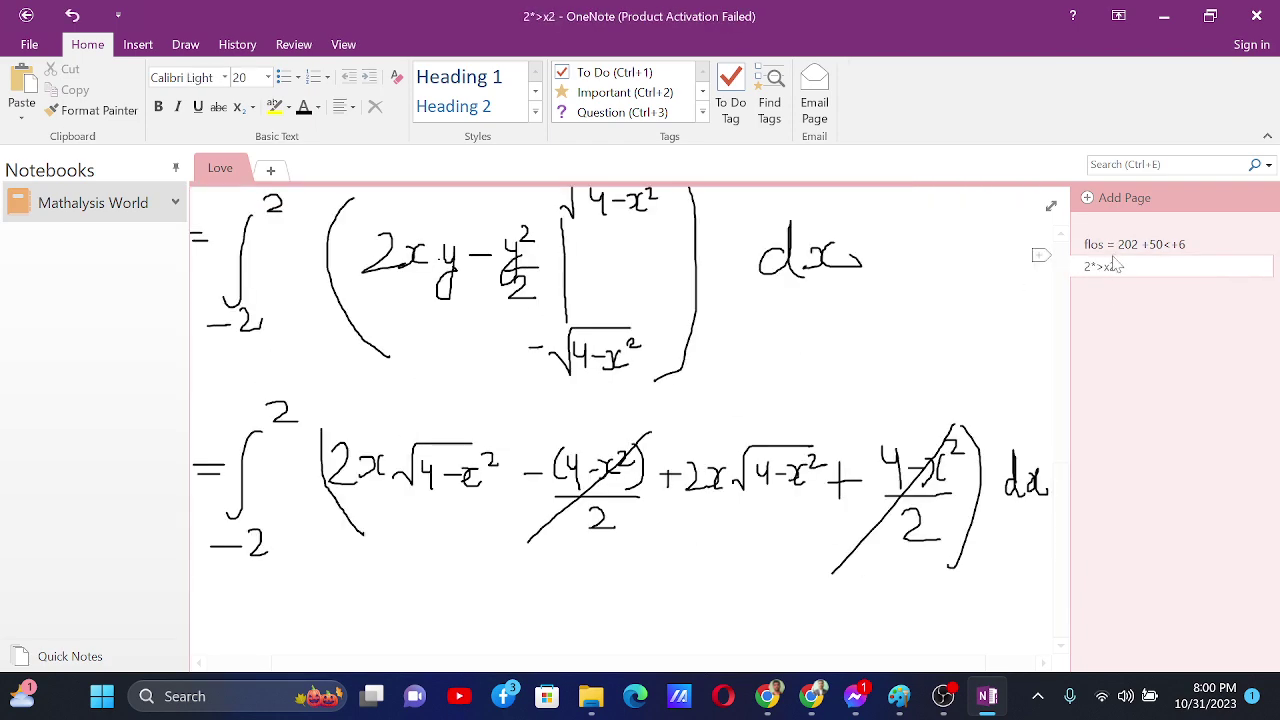
right_click(1120, 247)
click(1040, 281)
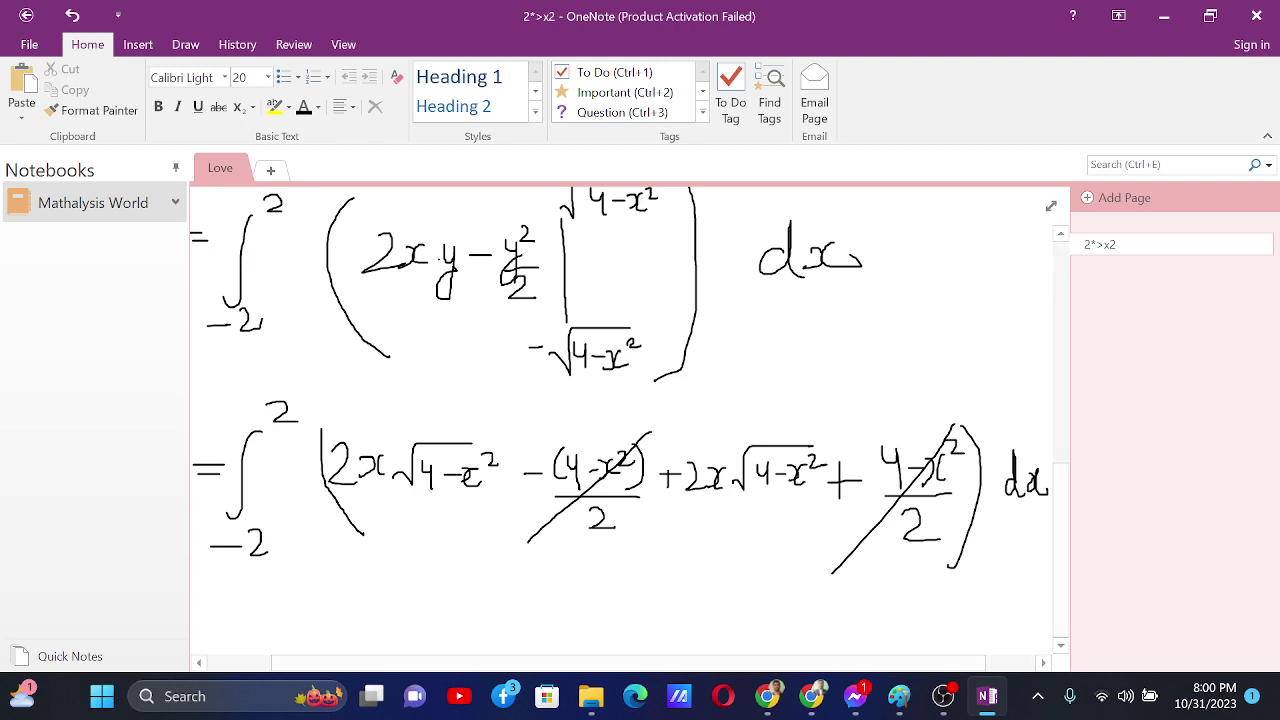
Step: Handwrite = ∫₋₂² 4x√(4−x²) dx on a new line in black pen
click(185, 45)
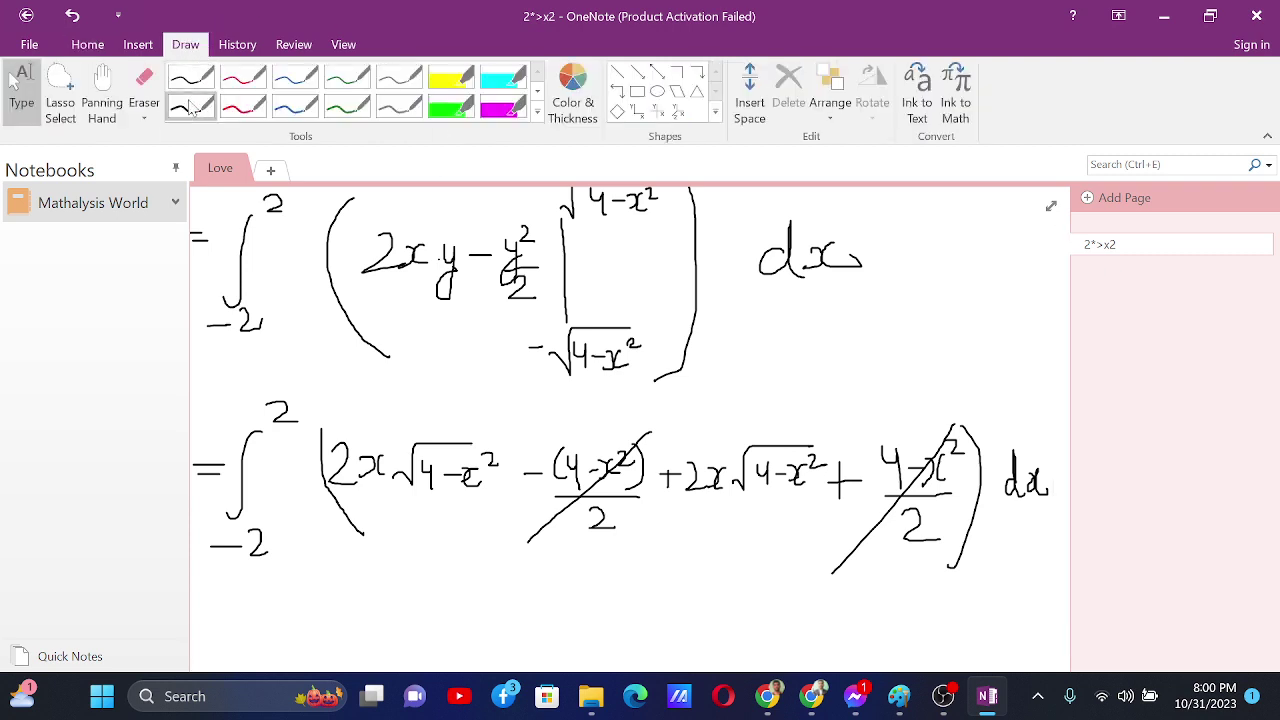
click(191, 106)
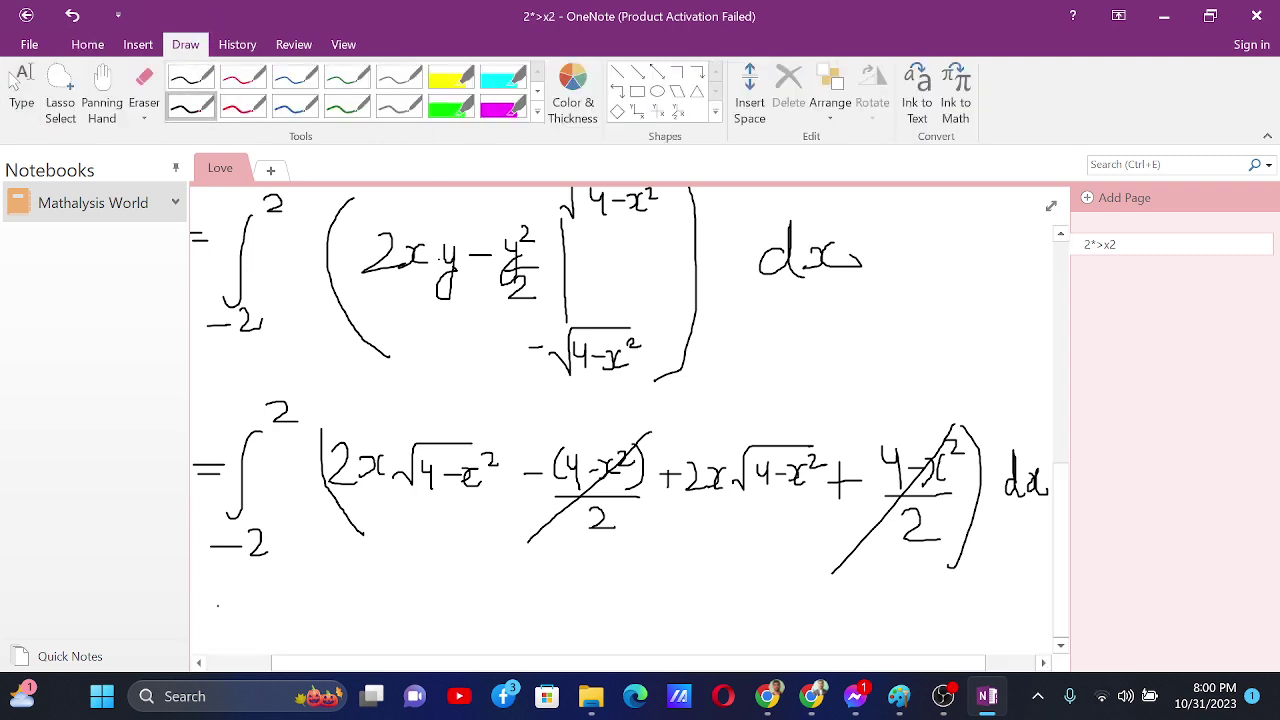
drag(216, 606, 258, 616)
mouse_move(291, 576)
mouse_down()
mouse_move(283, 632)
mouse_move(292, 646)
mouse_move(325, 644)
mouse_up()
drag(298, 557, 350, 618)
mouse_move(357, 596)
mouse_down()
mouse_move(366, 612)
mouse_move(492, 575)
mouse_up()
drag(422, 598, 434, 606)
mouse_move(432, 594)
mouse_down()
mouse_move(433, 620)
mouse_move(492, 600)
mouse_move(528, 598)
mouse_move(534, 614)
mouse_up()
drag(535, 576, 546, 616)
mouse_move(556, 595)
mouse_down()
mouse_move(546, 616)
mouse_move(570, 612)
mouse_up()
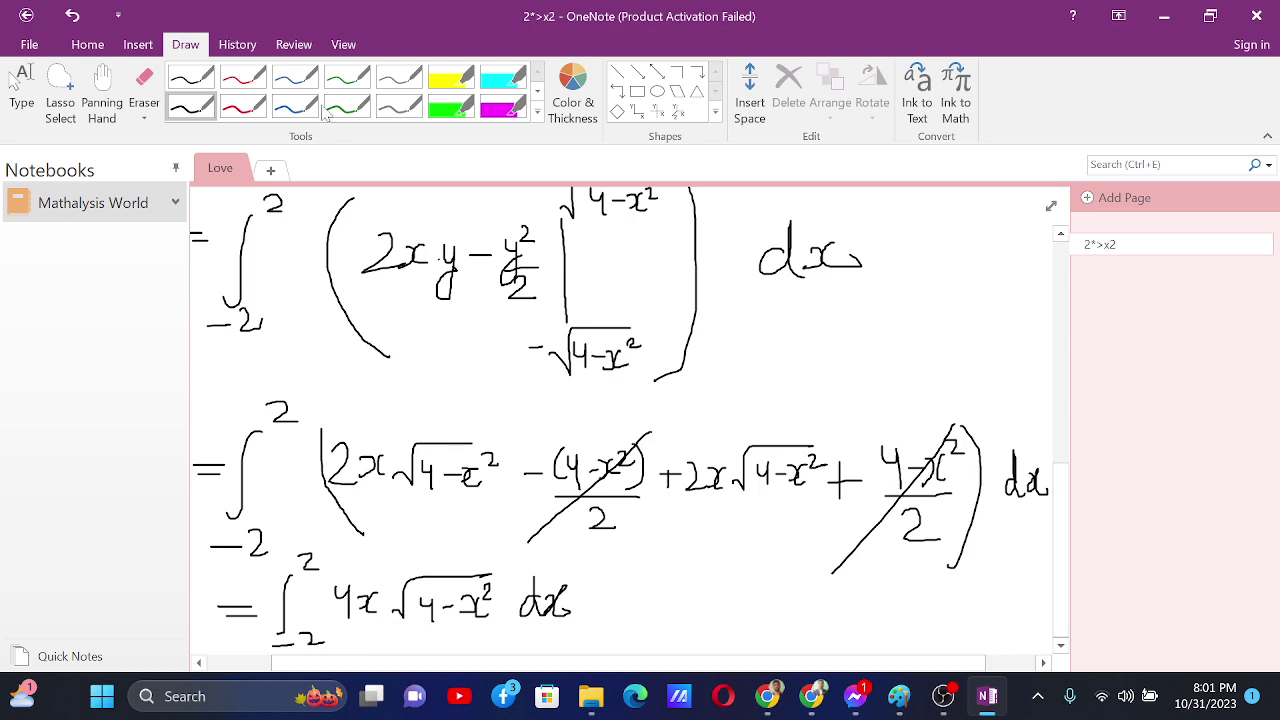
click(102, 95)
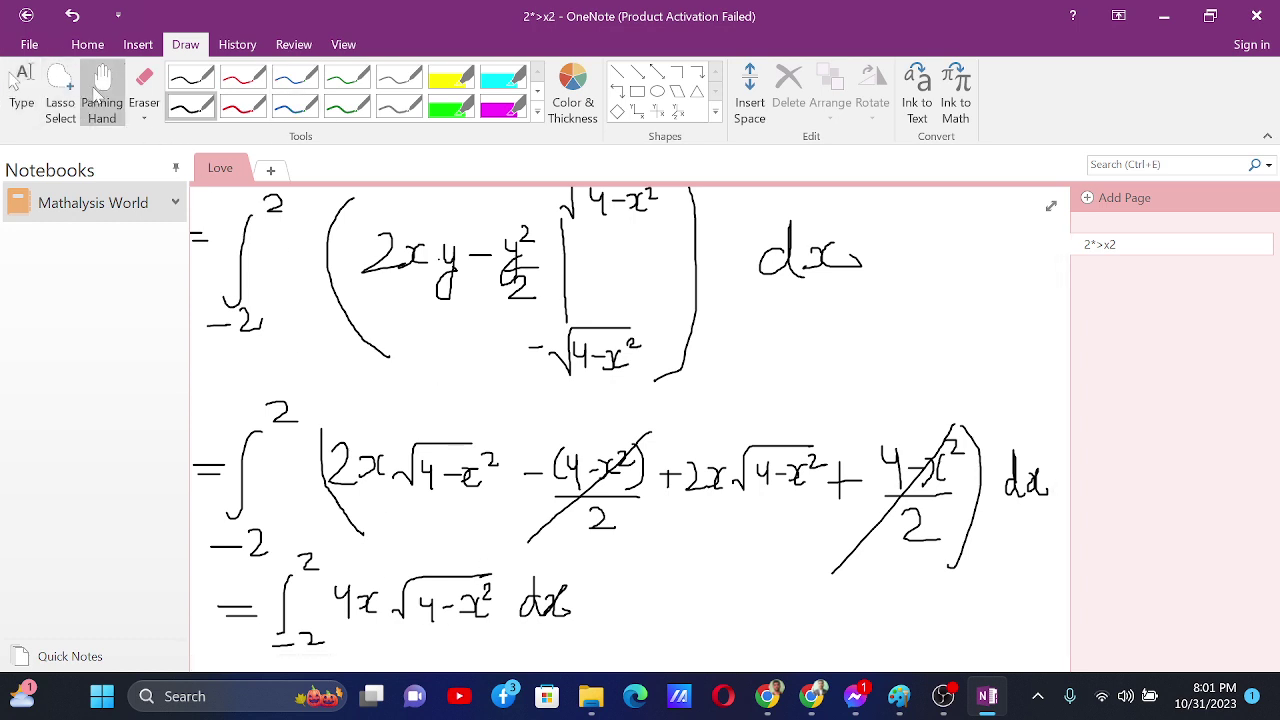
mouse_move(566, 577)
mouse_down()
mouse_move(594, 524)
mouse_move(594, 376)
mouse_up()
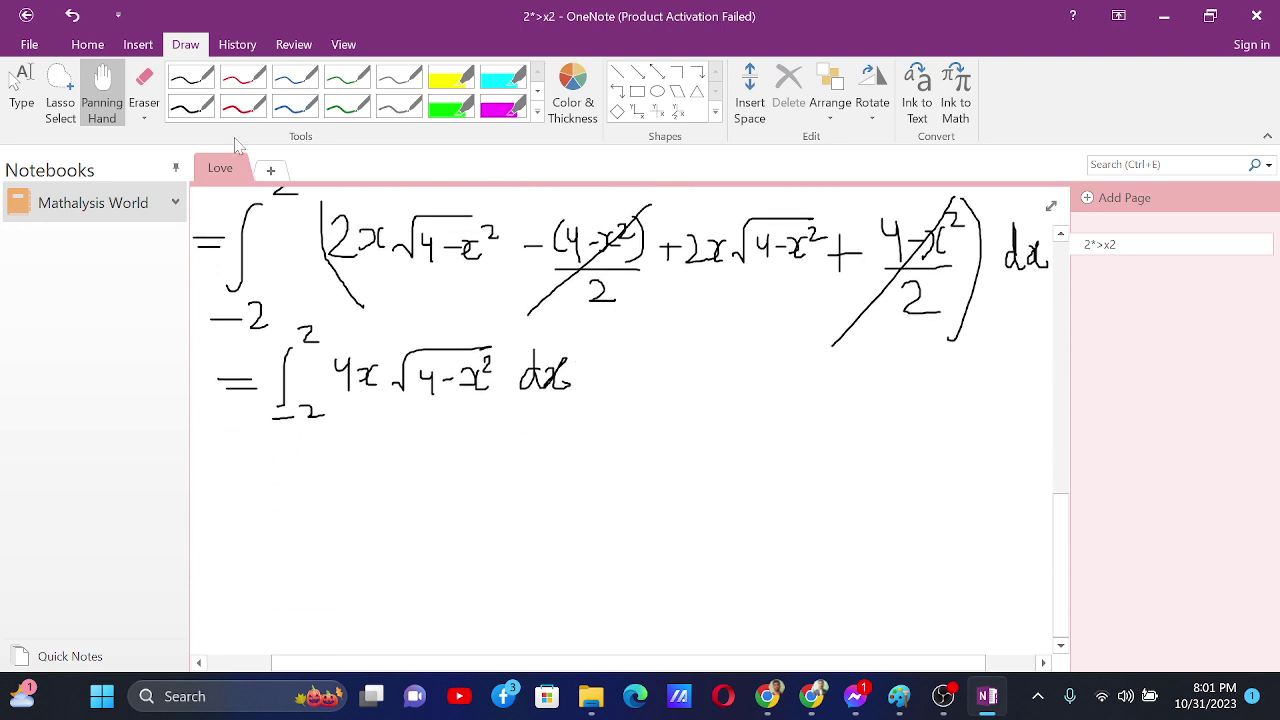
Step: Write the odd-function rule f(−x) = −f(x) below the working
click(191, 105)
drag(282, 469, 252, 572)
mouse_move(256, 521)
mouse_down()
mouse_move(295, 528)
mouse_move(330, 505)
mouse_up()
mouse_move(334, 498)
mouse_down()
mouse_move(346, 508)
mouse_move(330, 516)
mouse_move(366, 516)
mouse_up()
mouse_move(368, 488)
mouse_down()
mouse_move(368, 520)
mouse_move(462, 501)
mouse_move(482, 532)
mouse_move(560, 500)
mouse_move(545, 538)
mouse_up()
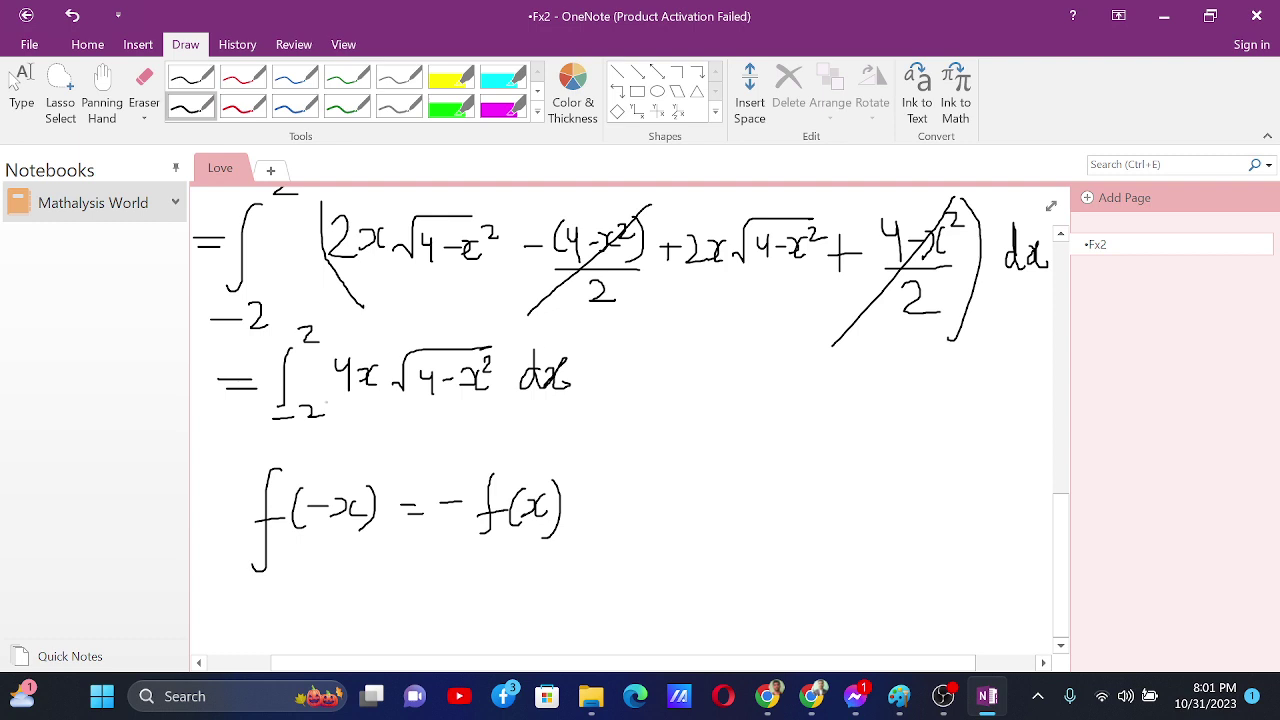
Step: Box the rule, underline 4x√(4−x²), and add an equals sign after dx
mouse_move(229, 457)
mouse_down()
mouse_move(452, 451)
mouse_move(597, 505)
mouse_move(384, 590)
mouse_move(209, 578)
mouse_move(229, 455)
mouse_up()
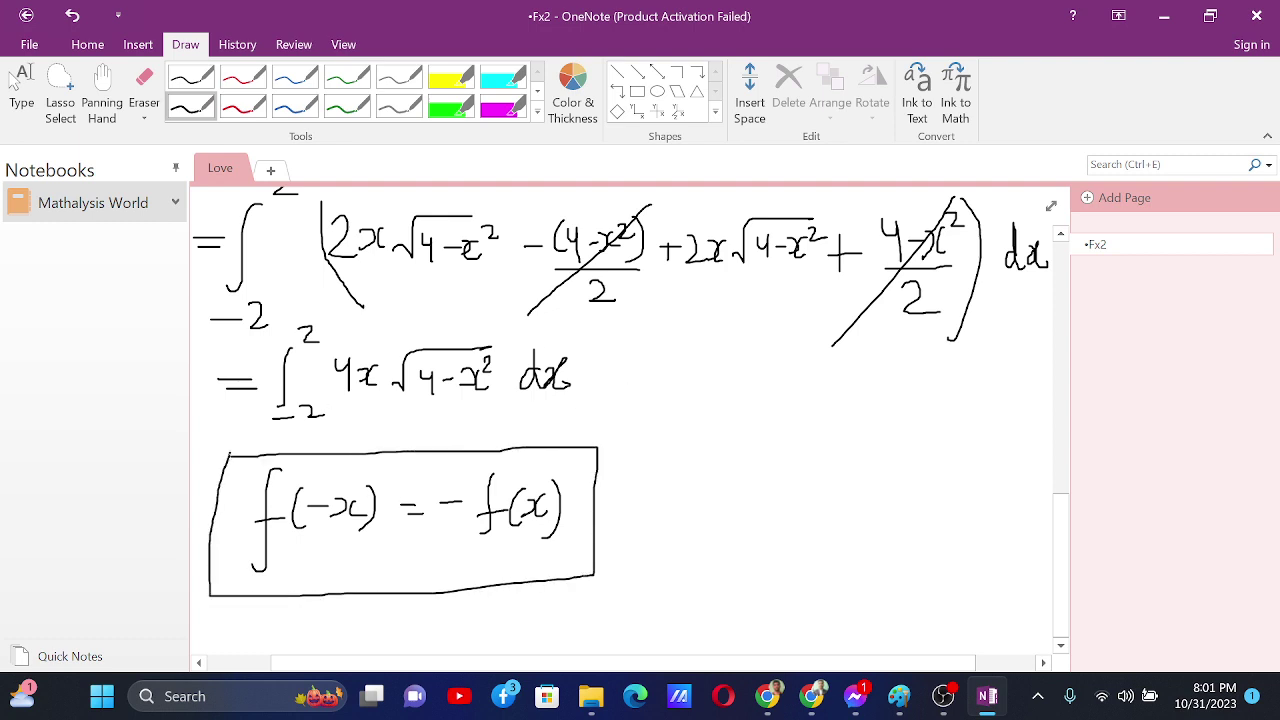
drag(334, 400, 516, 398)
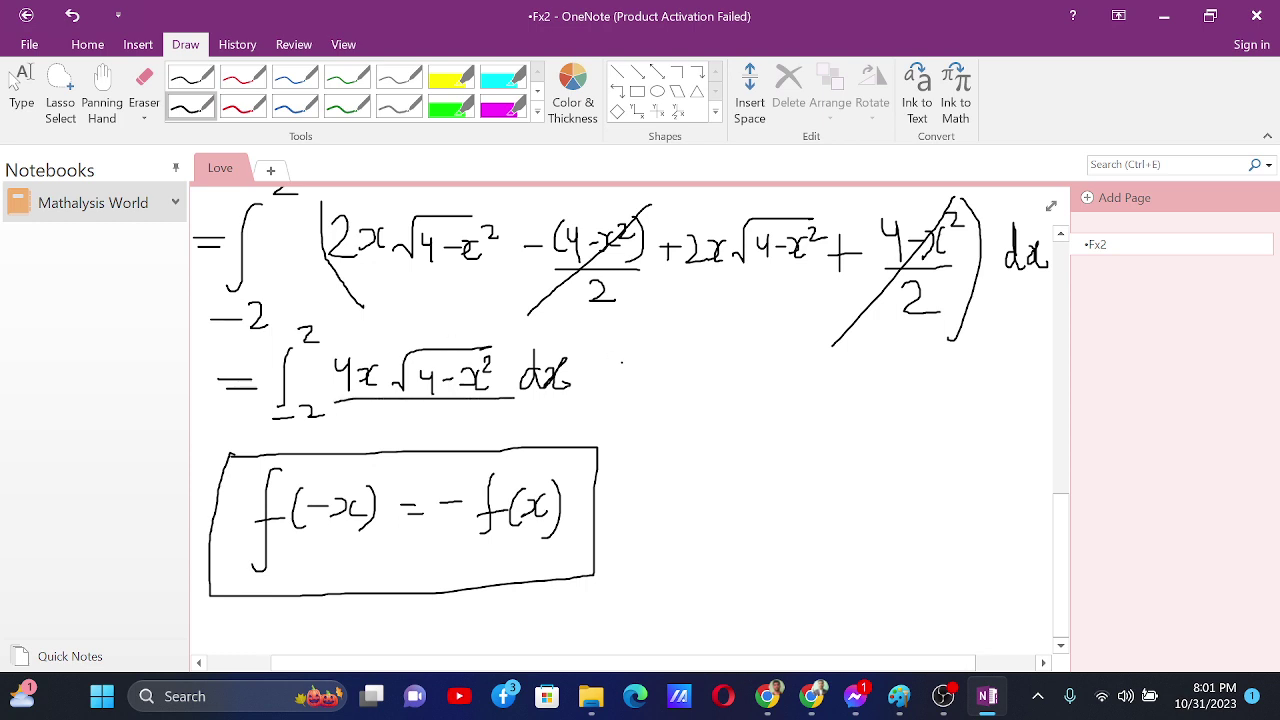
mouse_move(626, 363)
mouse_down()
mouse_move(710, 388)
mouse_move(684, 354)
mouse_up()
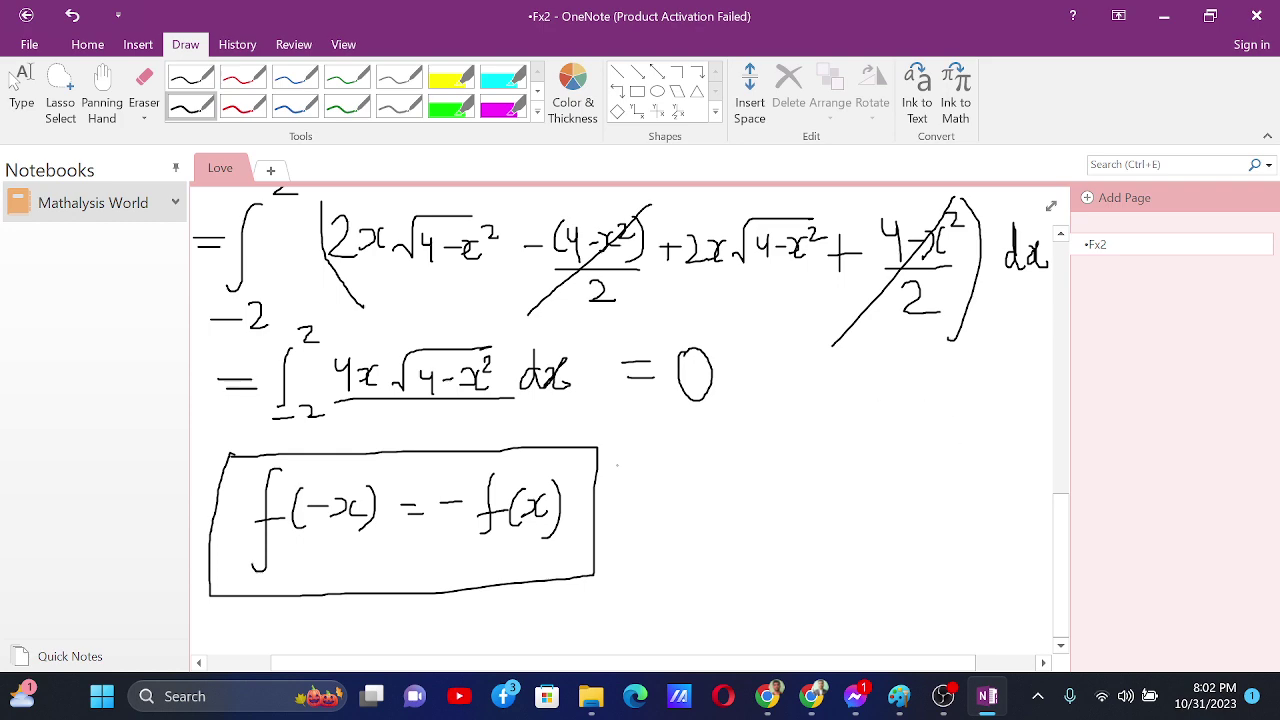
Step: Scroll back to the top to show the pumpkin image and Happy Hallowe'en Guyz heading
scroll(617, 464, up, 10)
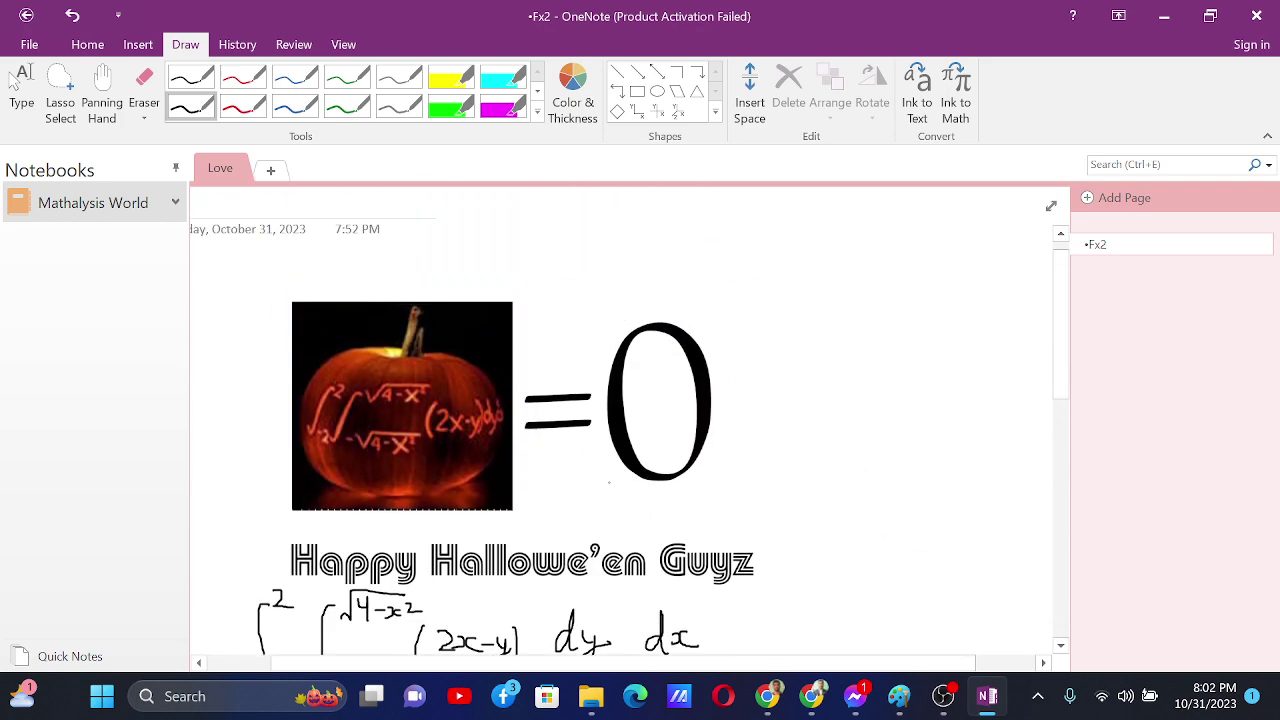
scroll(609, 466, down, 3)
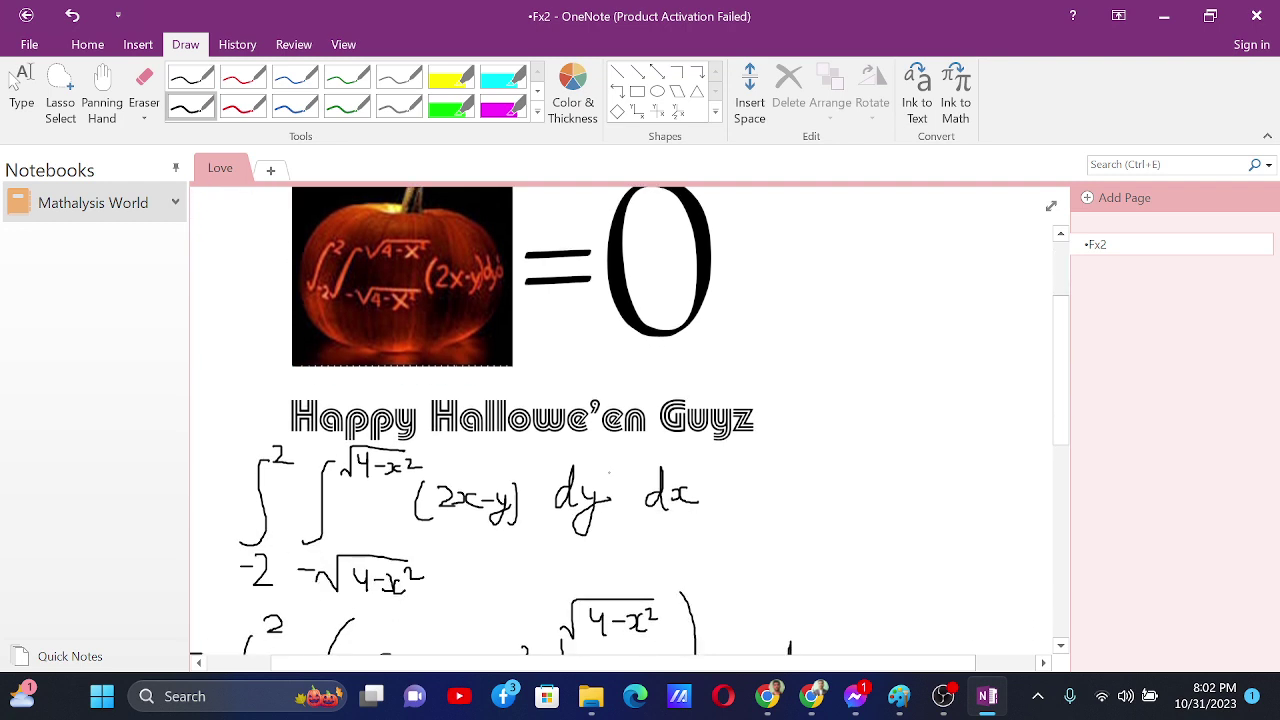
scroll(609, 466, up, 2)
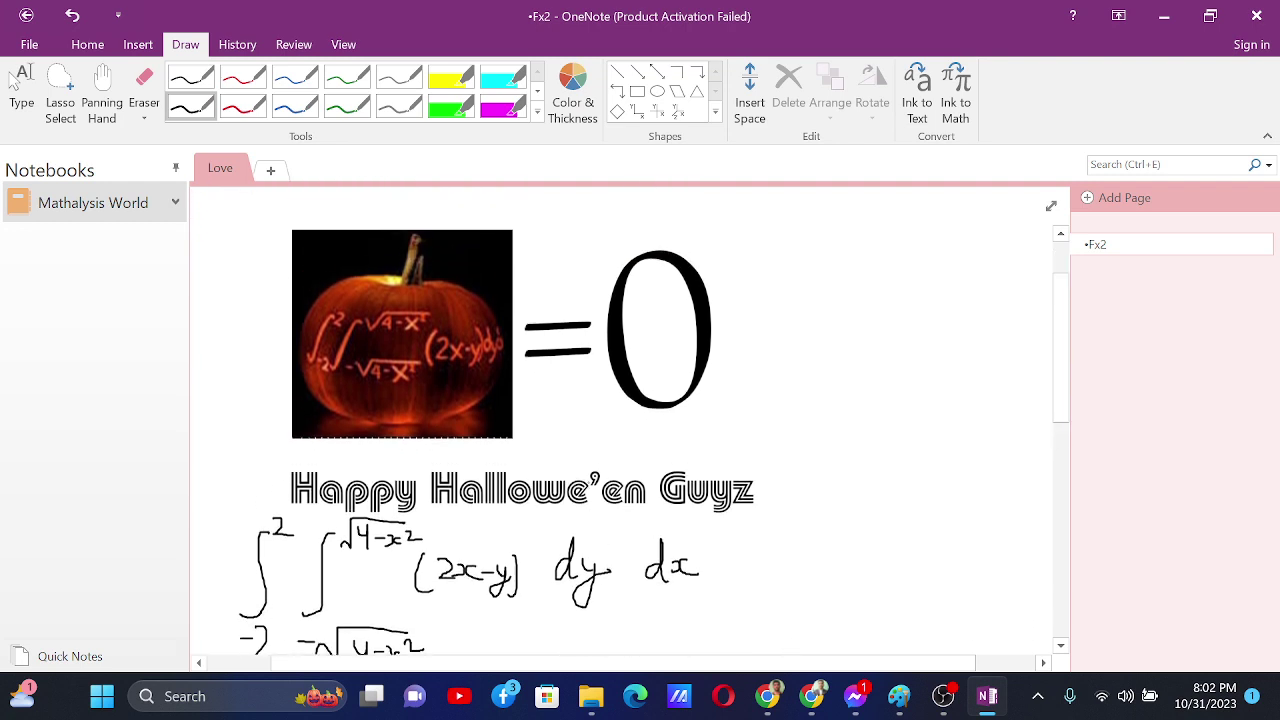